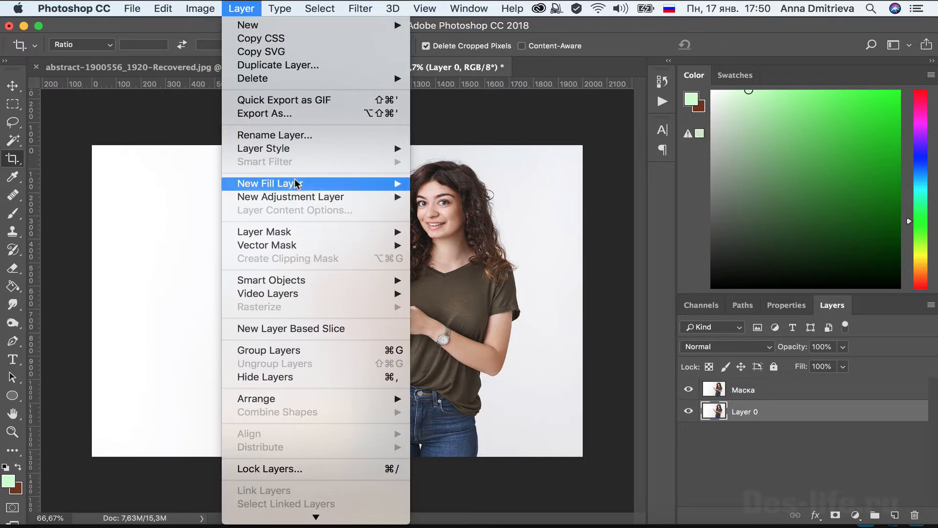
Step: Add a dark gray Solid Color fill layer with the default name directly above Layer 0
mouse_move(296, 184)
left_click(433, 182)
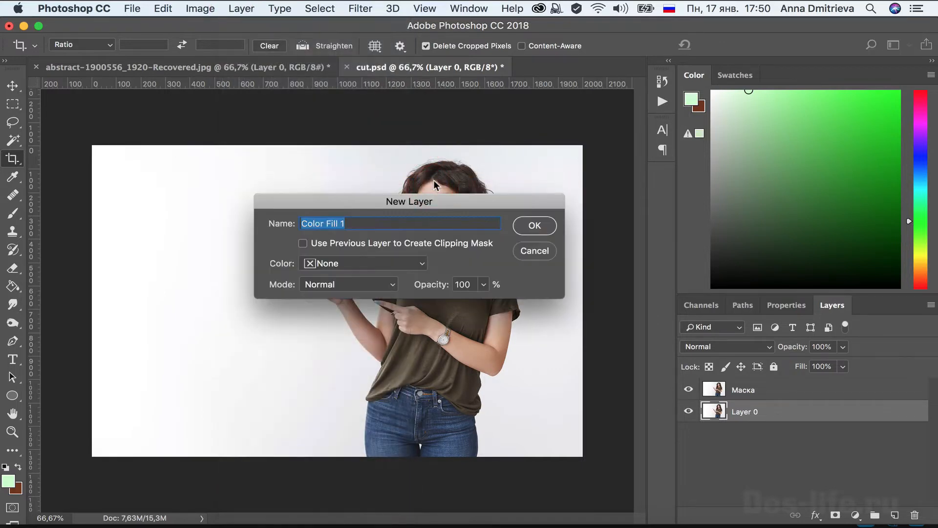
left_click(534, 226)
left_click(481, 414)
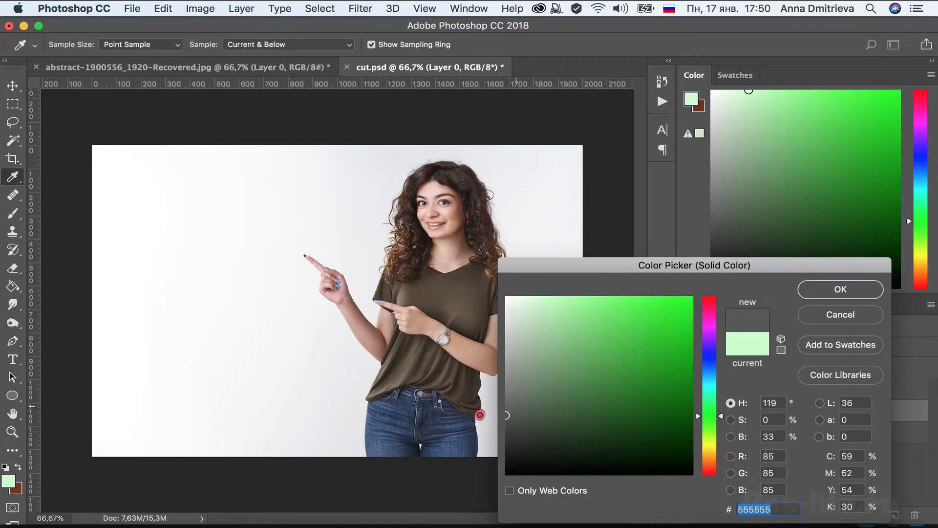
left_click_drag(480, 414, 477, 422)
left_click(477, 419)
left_click(839, 289)
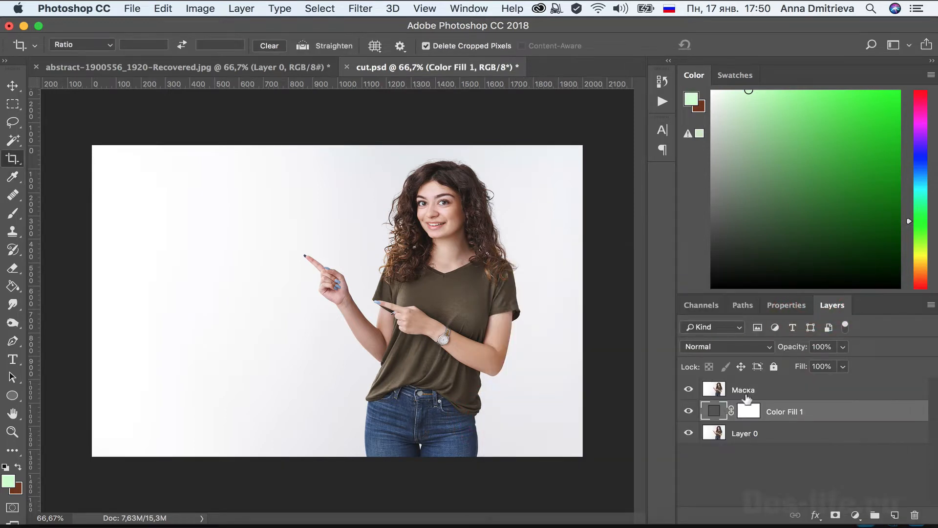
Step: Open the Маска layer in Select and Mask, using the Quick Selection tool
left_click(746, 394)
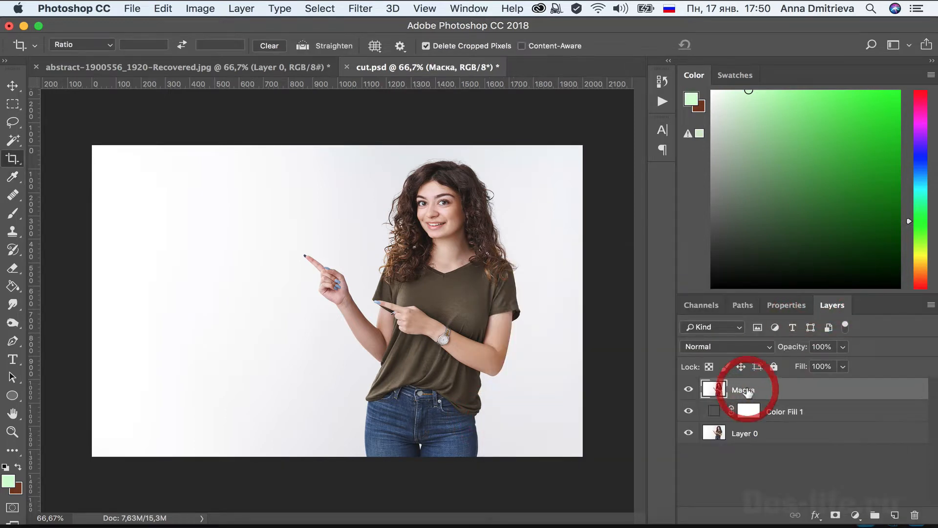
left_click(12, 140)
left_click(68, 132)
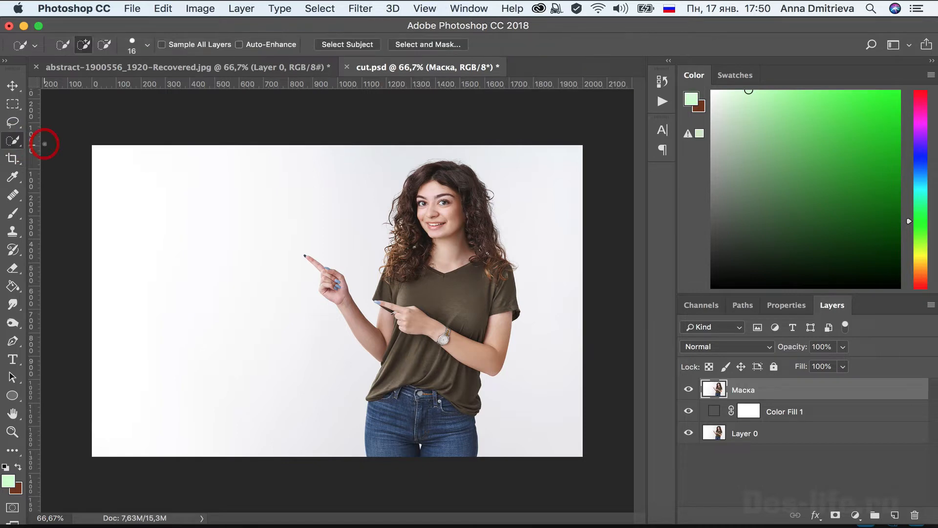
left_click(423, 45)
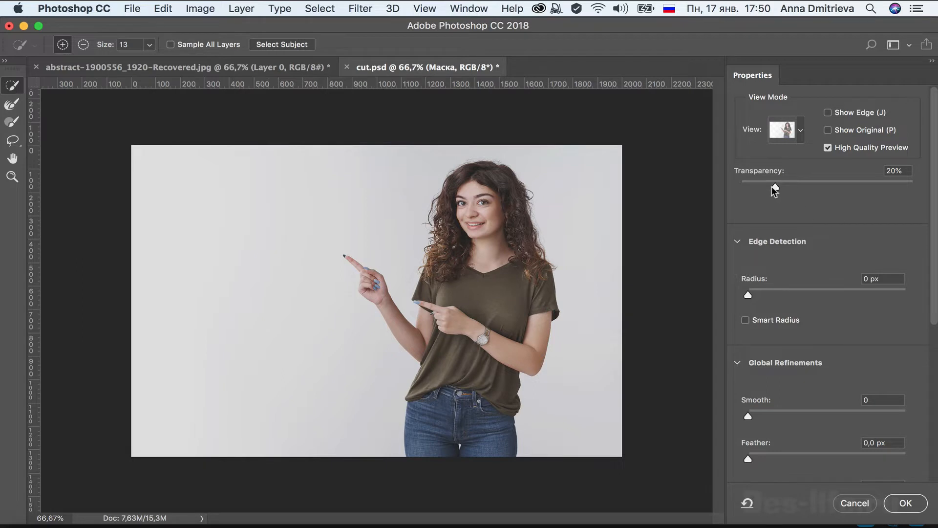
Step: Set the Onion Skin view's transparency to 100% and apply Select Subject, discarding the current selection
left_click_drag(775, 186, 930, 192)
left_click(800, 131)
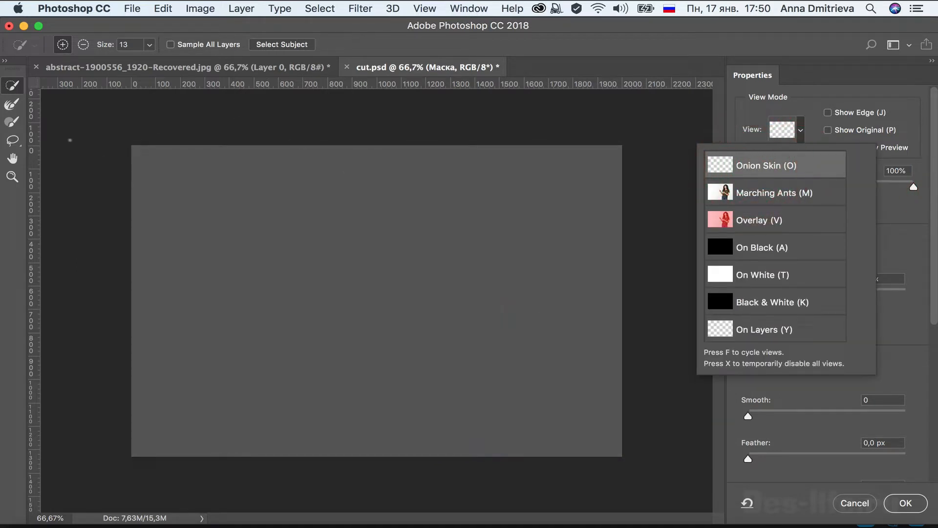
left_click(277, 49)
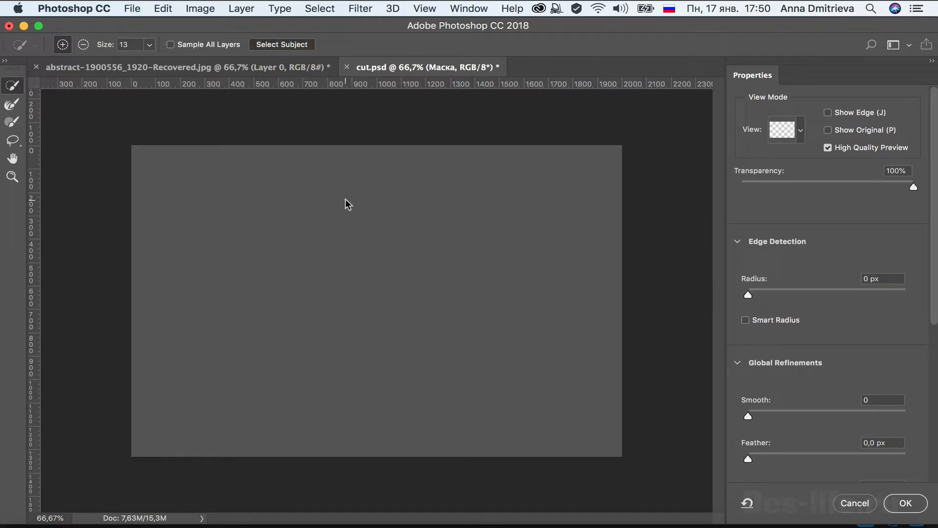
left_click(279, 45)
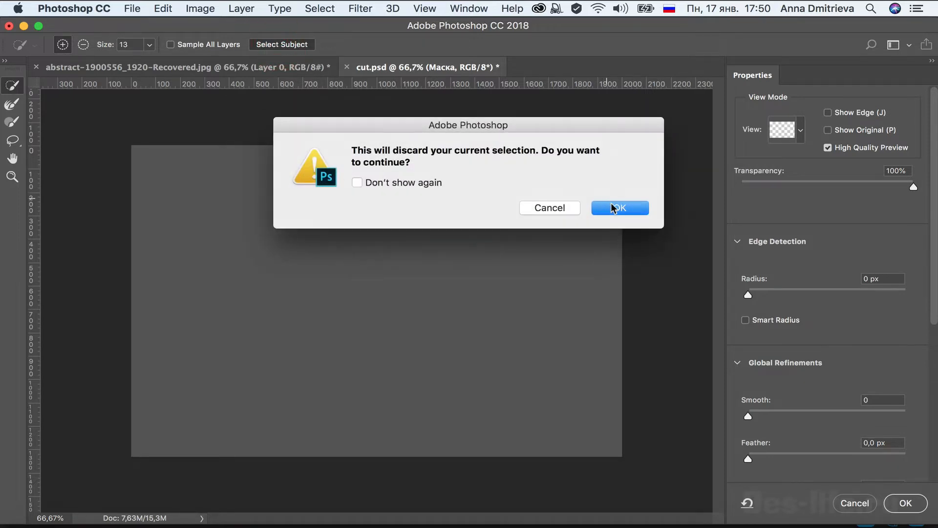
left_click(615, 209)
Step: Refine the hair edge on the left of the woman's face using the Refine Edge Brush at 54 px
key("super+equal")
key("super+equal")
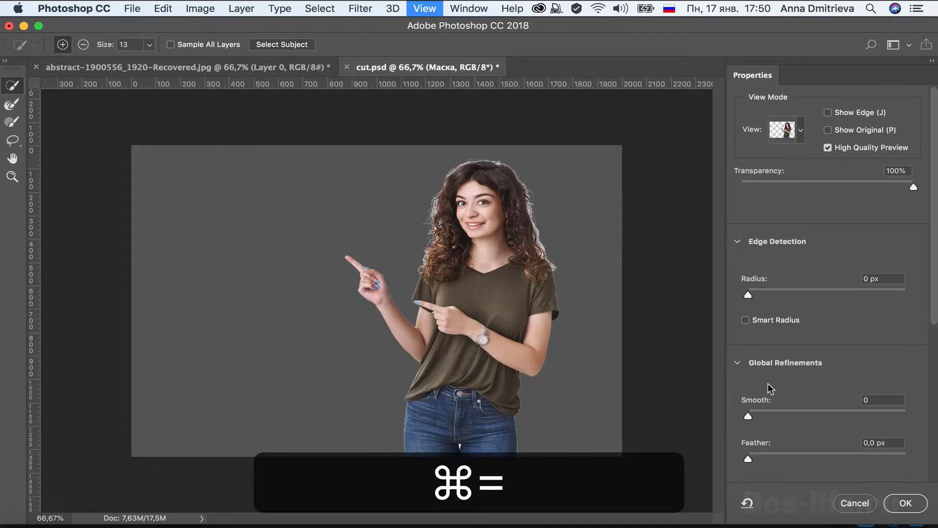
scroll(519, 322, "up", 10)
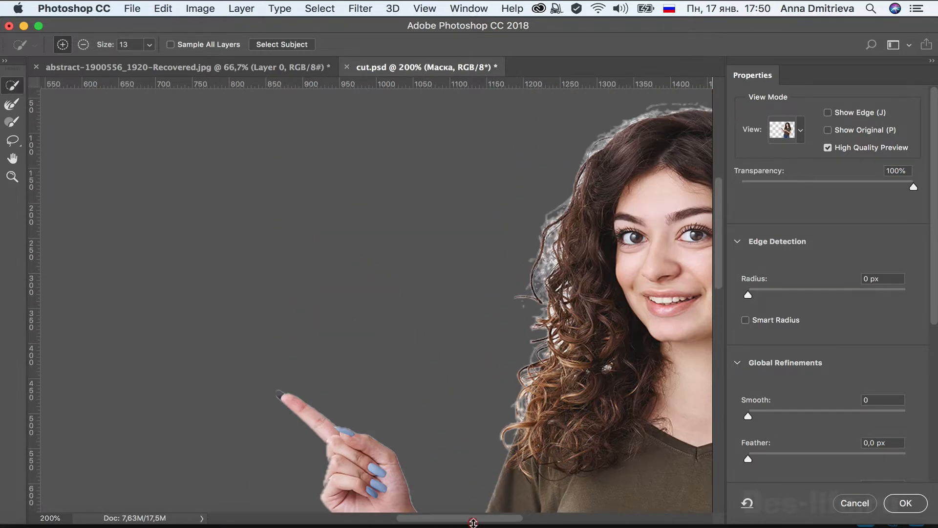
left_click_drag(473, 520, 515, 521)
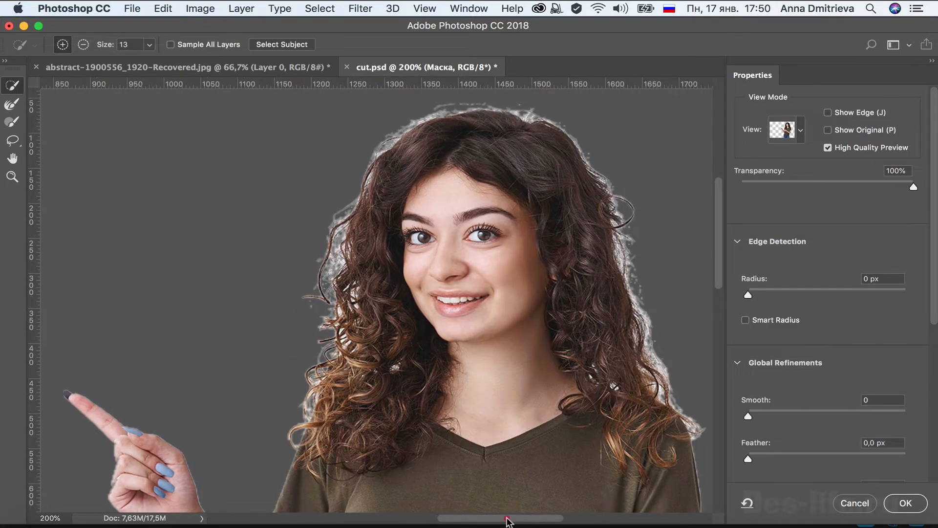
left_click(11, 104)
key("super+equal")
key("super+equal")
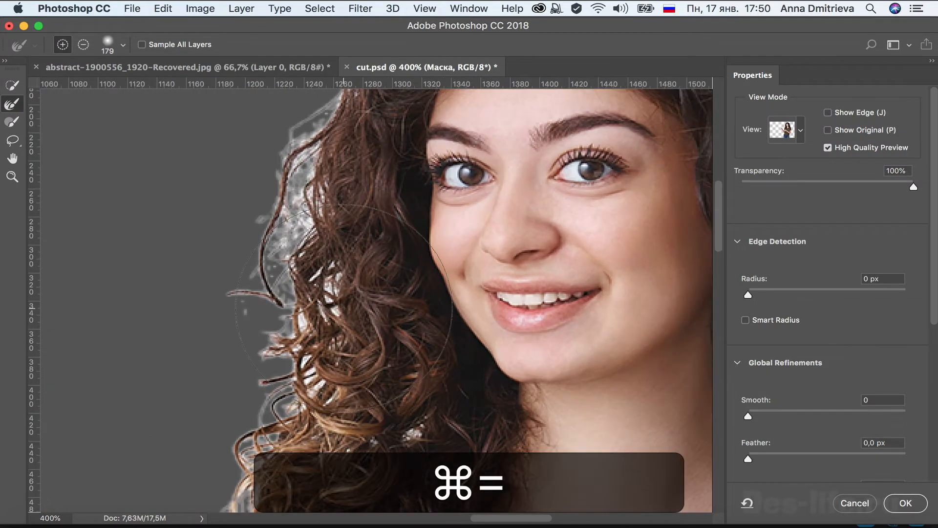
right_click(302, 335)
left_click(419, 327)
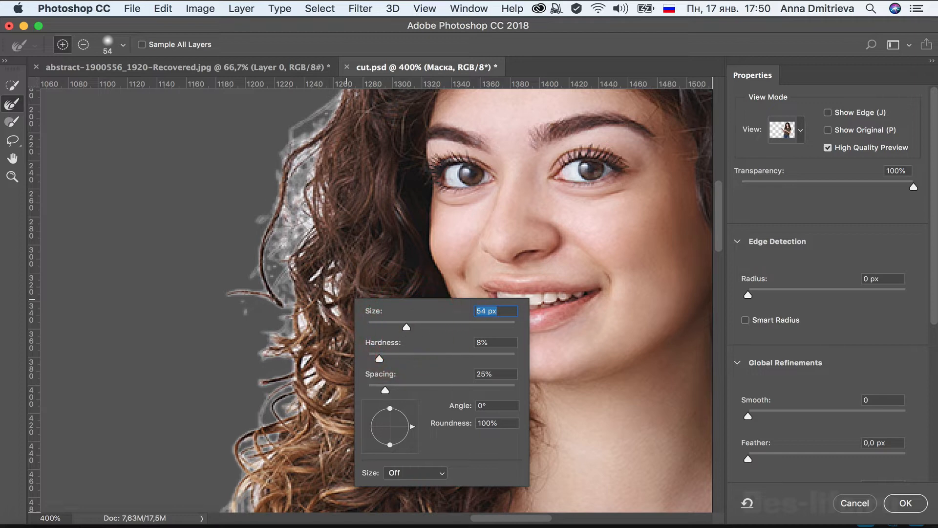
key("Return")
left_click(264, 233)
mouse_move(282, 201)
left_mouse_down()
mouse_move(272, 262)
mouse_move(303, 323)
mouse_move(294, 335)
left_mouse_up()
left_click(335, 315)
Step: Refine the edge of the lower left curls down to the shoulder with the same brush
scroll(334, 316, "down", 2)
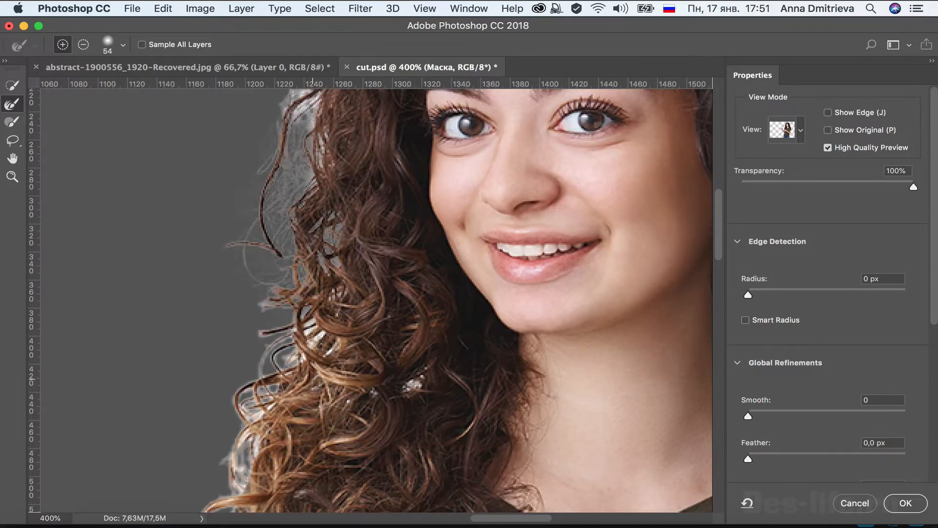
left_click(247, 414)
scroll(244, 391, "down", 4)
left_click(237, 389)
left_click_drag(237, 389, 198, 452)
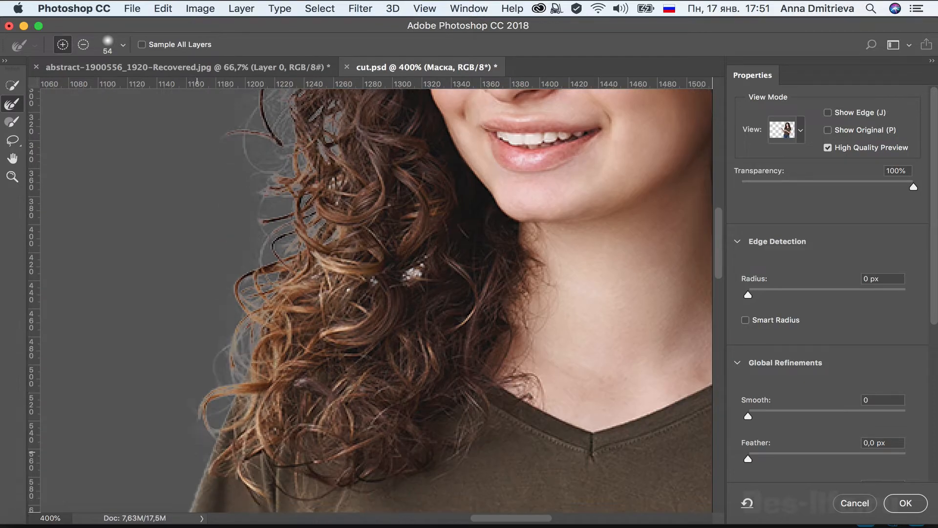
Step: Refine the upper left hair edge and continue across the crown of the head
scroll(417, 270, "up", 5)
mouse_move(316, 329)
left_mouse_down()
mouse_move(386, 210)
mouse_move(440, 166)
left_mouse_up()
scroll(430, 262, "up", 3)
left_click_drag(430, 271, 652, 259)
Step: Refine the hair edge from the top right of the head down along the loose curl
scroll(652, 259, "right", 5)
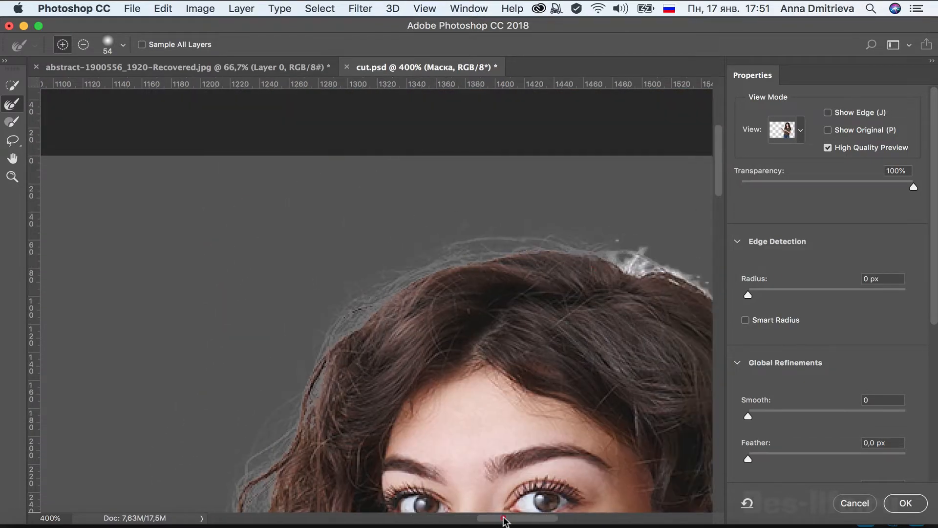
left_click(420, 263)
left_click_drag(420, 263, 541, 382)
scroll(541, 381, "down", 3)
left_click_drag(538, 239, 608, 342)
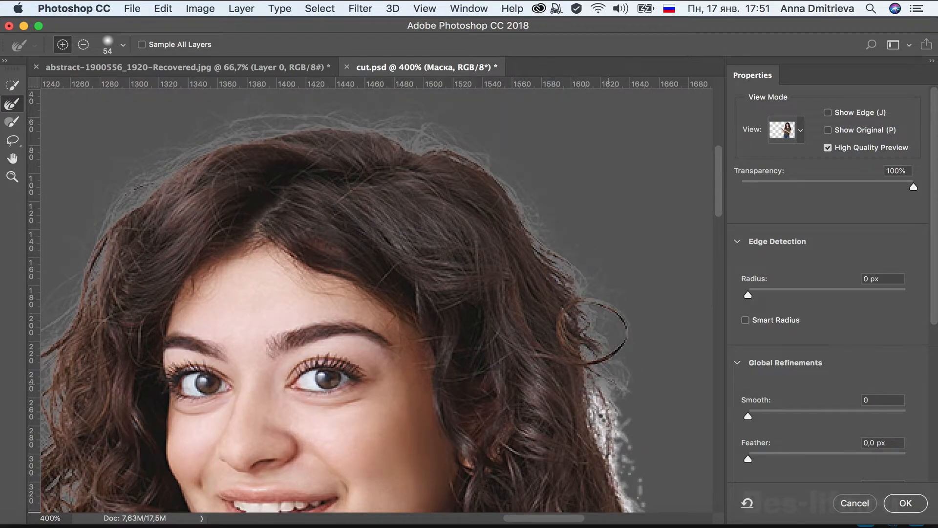
scroll(608, 342, "down", 1)
mouse_move(587, 293)
left_mouse_down()
mouse_move(630, 411)
mouse_move(660, 376)
mouse_move(680, 425)
left_mouse_up()
Step: Refine the lower right curls, including the light gaps in the hair, down to the shoulder
scroll(630, 410, "down", 3)
scroll(679, 426, "down", 3)
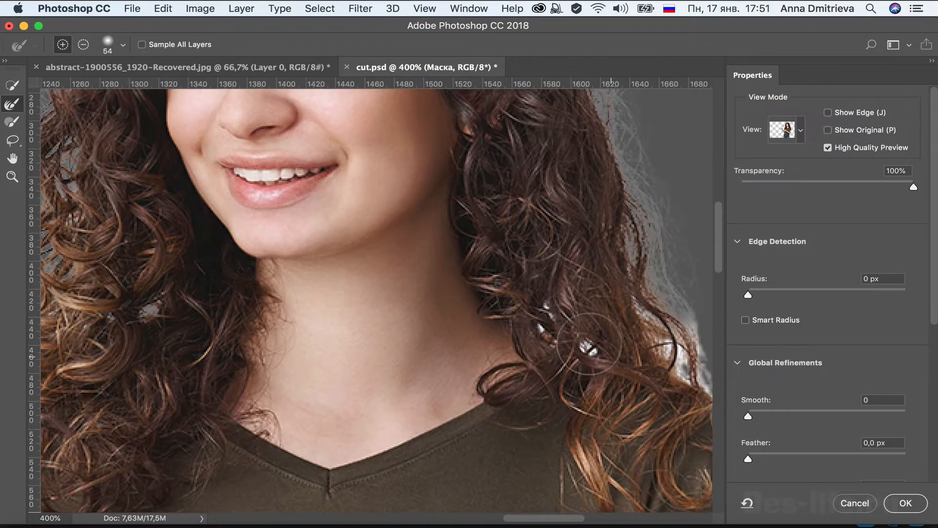
scroll(546, 321, "right", 5)
left_click_drag(430, 312, 520, 465)
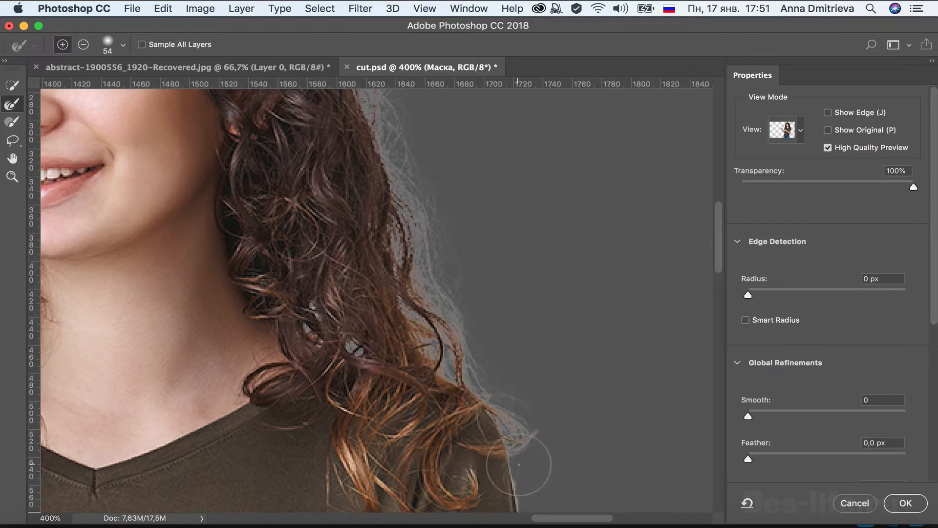
Step: Refine the outer edge of the right sleeve and the arm down to the elbow
key("super+minus")
scroll(685, 381, "down", 3)
left_click_drag(455, 308, 446, 352)
scroll(463, 403, "down", 3)
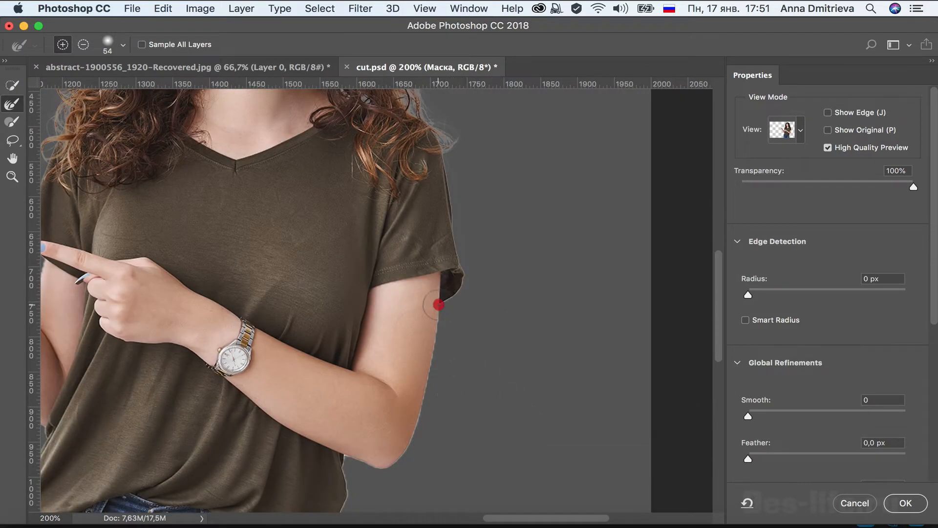
scroll(431, 304, "down", 2)
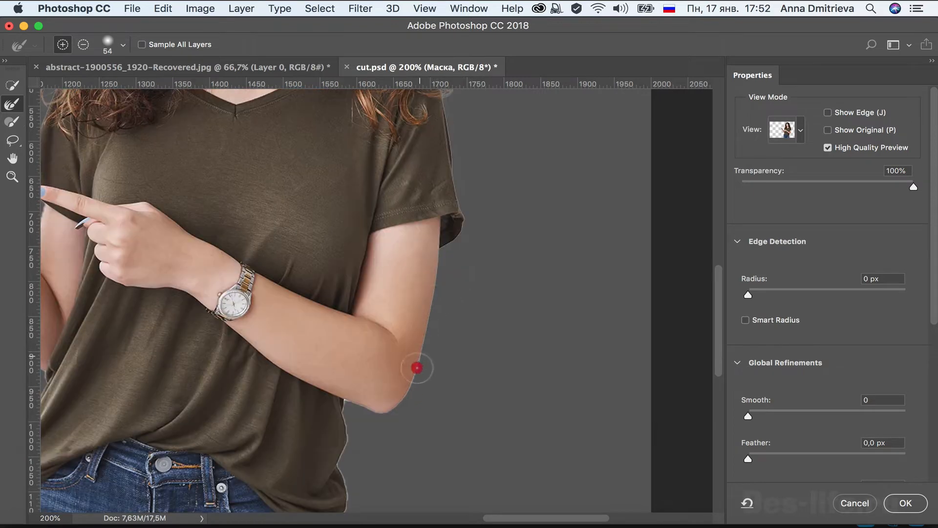
Step: Refine the right edge of the T-shirt hem and jeans down to the bottom of the image
scroll(424, 332, "down", 3)
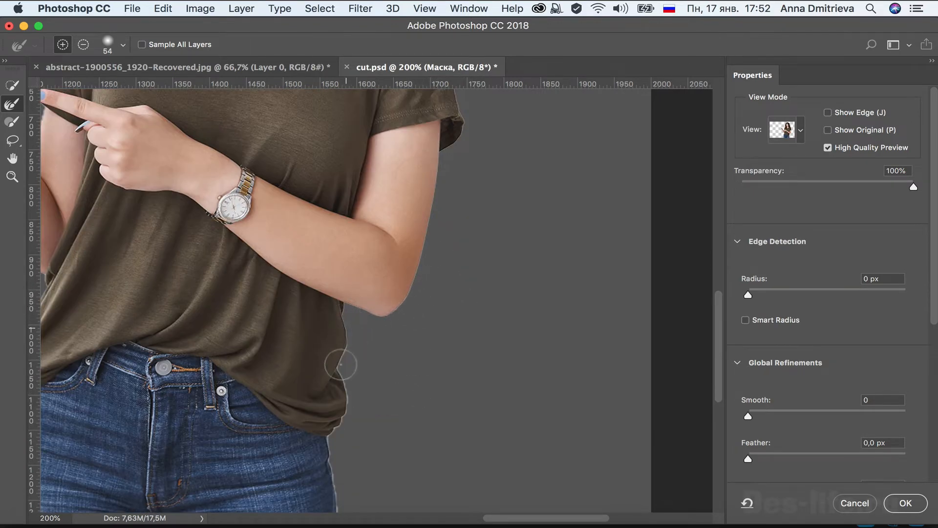
scroll(340, 364, "down", 2)
scroll(350, 400, "down", 2)
left_click_drag(324, 356, 336, 449)
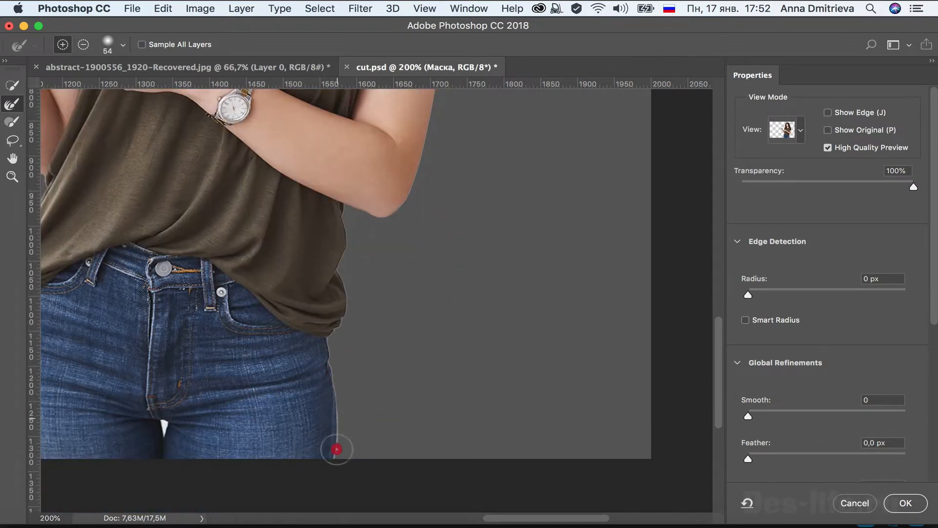
Step: Refine the left edge of the jeans from the bottom of the image up toward the shirt
scroll(357, 307, "left", 5)
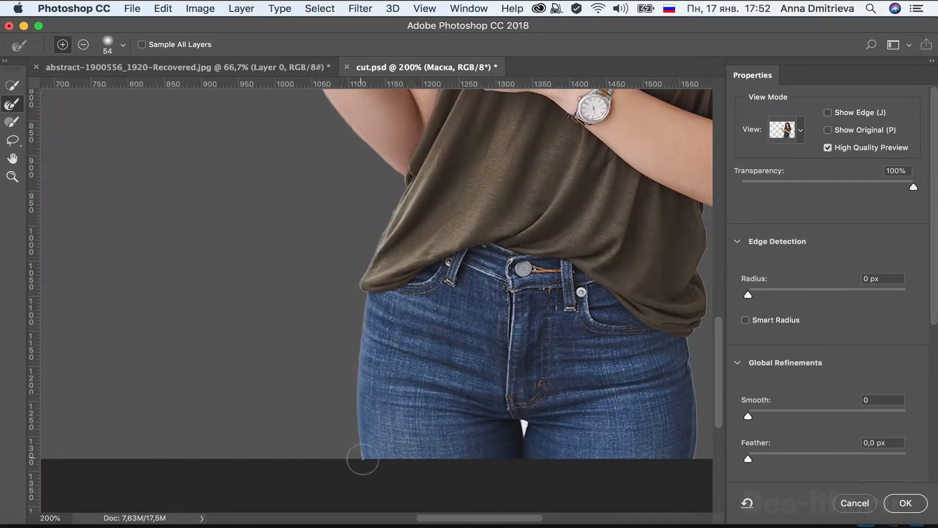
scroll(361, 457, "up", 3)
mouse_move(360, 408)
left_mouse_down()
mouse_move(394, 325)
mouse_move(371, 354)
left_mouse_up()
Step: Refine the edges around the left sleeve, the pointing hand and its forearm
scroll(371, 354, "up", 3)
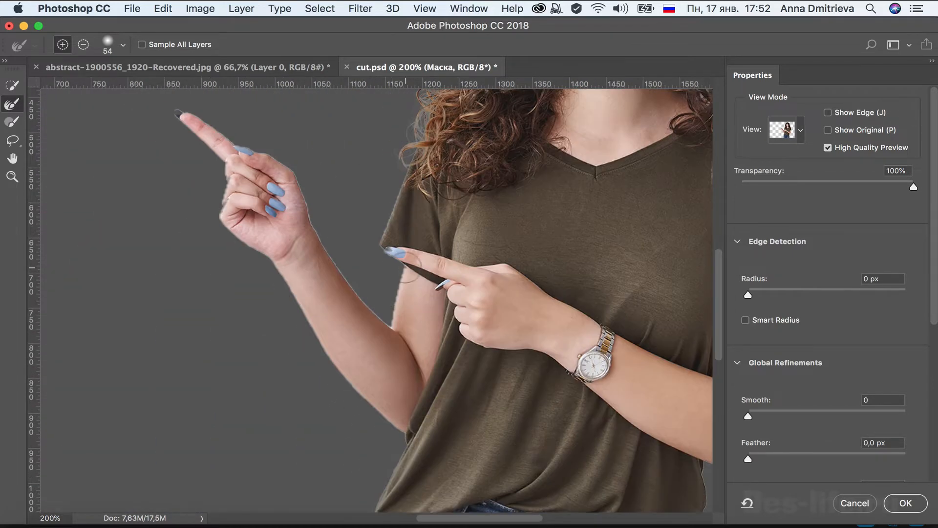
mouse_move(408, 259)
left_mouse_down()
mouse_move(394, 310)
mouse_move(411, 285)
left_mouse_up()
mouse_move(307, 213)
left_mouse_down()
mouse_move(376, 314)
mouse_move(270, 153)
left_mouse_up()
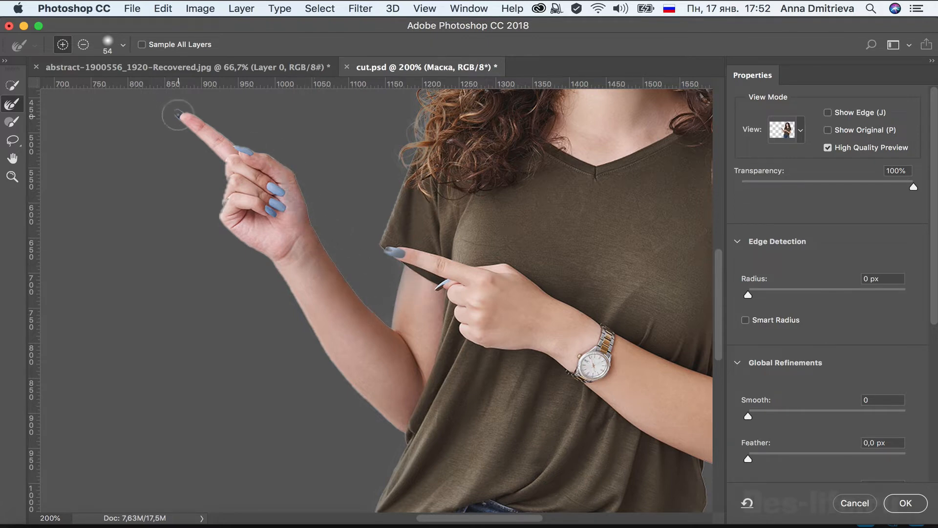
scroll(151, 182, "up", 1)
mouse_move(226, 219)
left_mouse_down()
mouse_move(220, 246)
mouse_move(234, 254)
left_mouse_up()
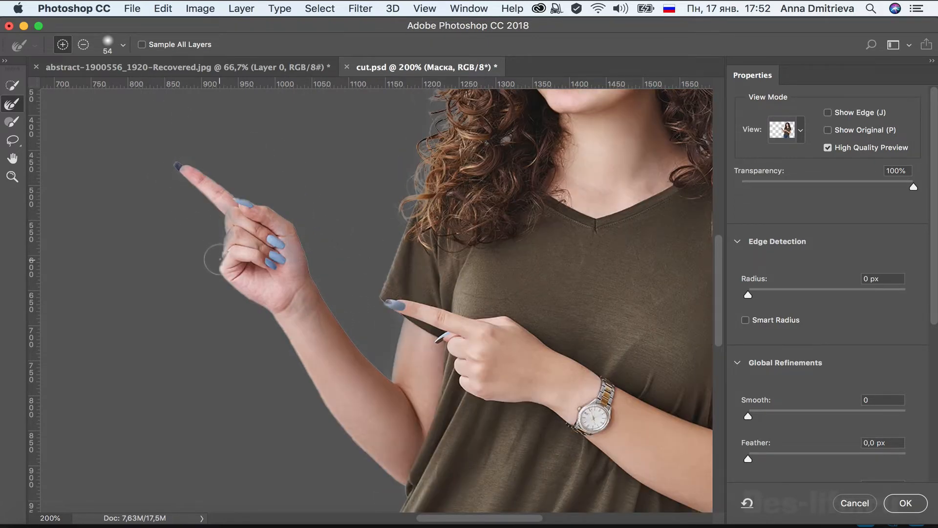
scroll(243, 339, "down", 2)
left_click_drag(248, 210, 334, 336)
Step: Remove the white gap between the legs from the selection with the Brush in subtract mode at 6 px, and reduce the brush to 3 px
scroll(334, 337, "down", 6)
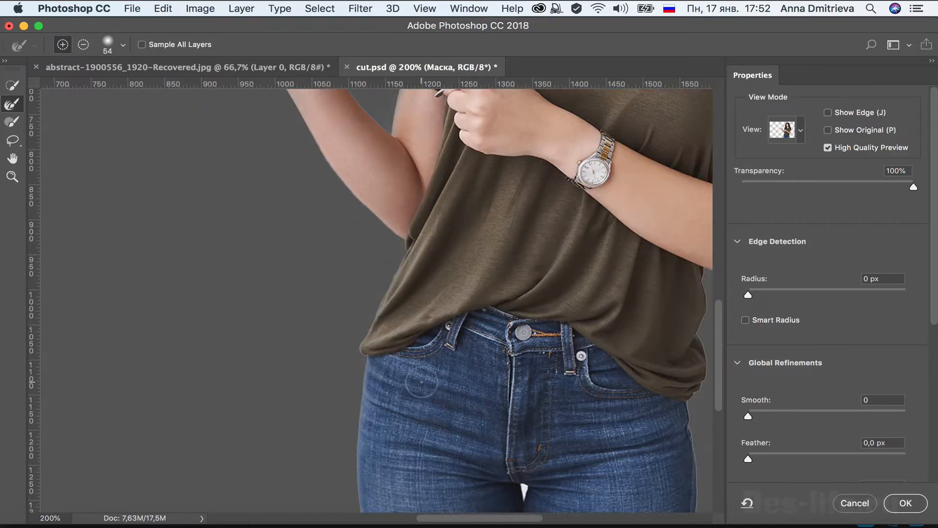
key("b")
key("super+equal")
scroll(570, 426, "right", 5)
scroll(570, 426, "down", 3)
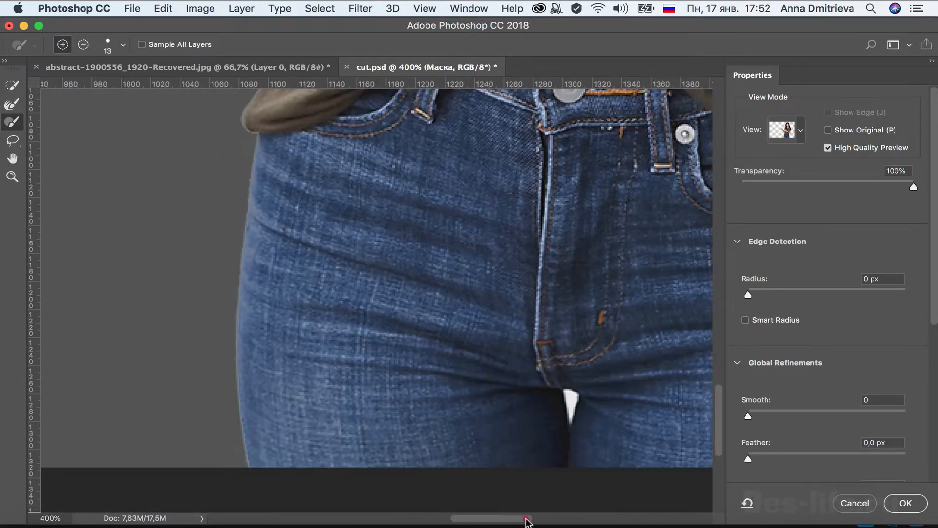
right_click(483, 374)
left_click_drag(472, 371, 471, 371)
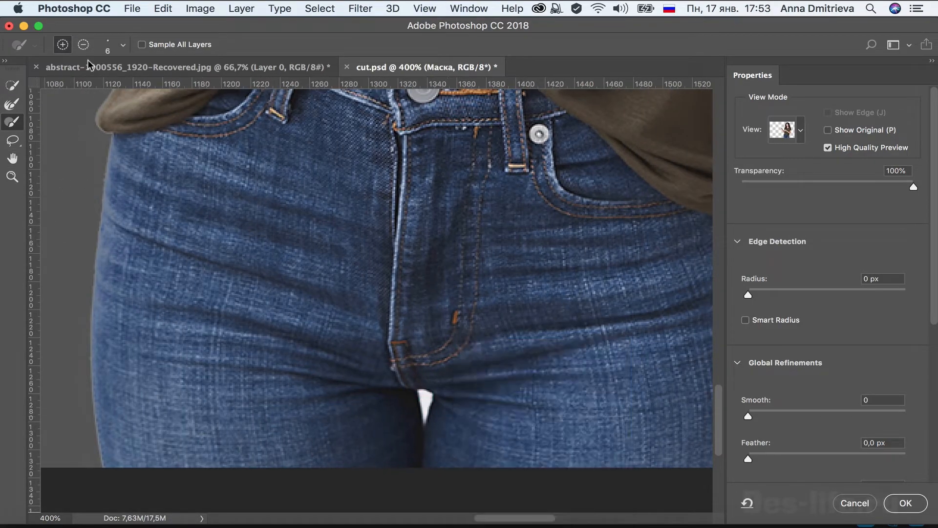
left_click(84, 44)
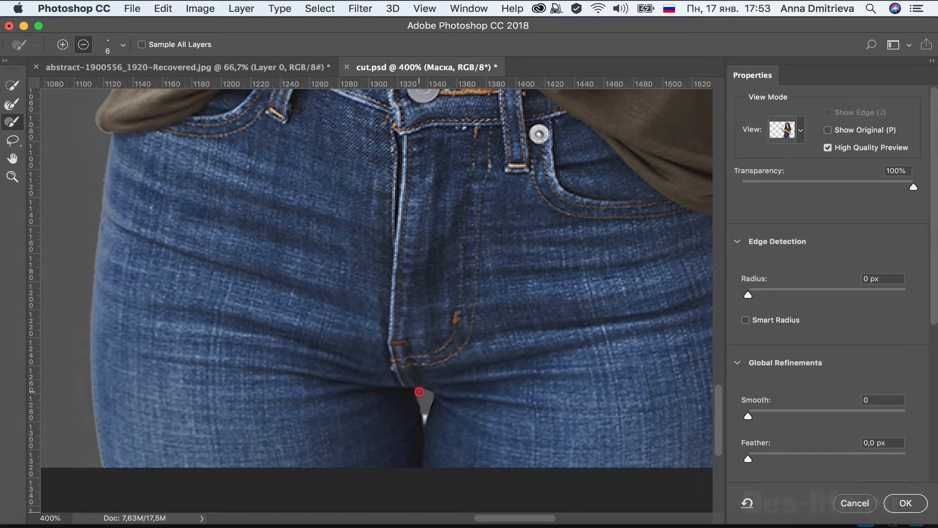
right_click(420, 392)
left_click_drag(450, 368, 447, 370)
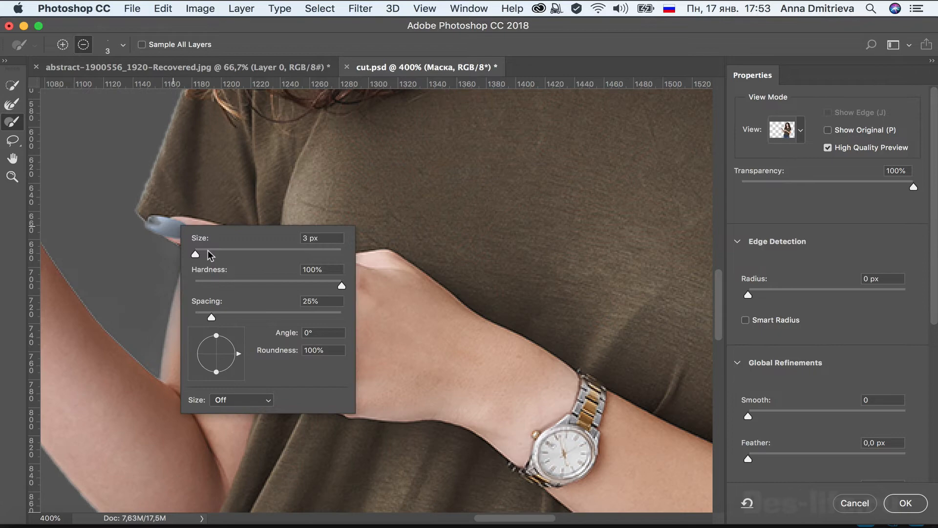
Step: Output the refined selection as a layer mask and finish the masking session
key("cmd+0")
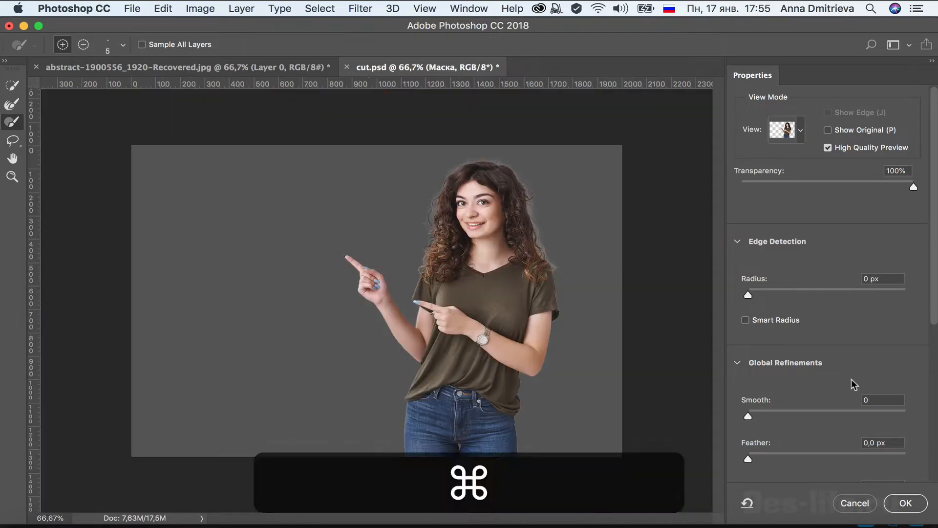
scroll(795, 427, "down", 5)
left_click(797, 439)
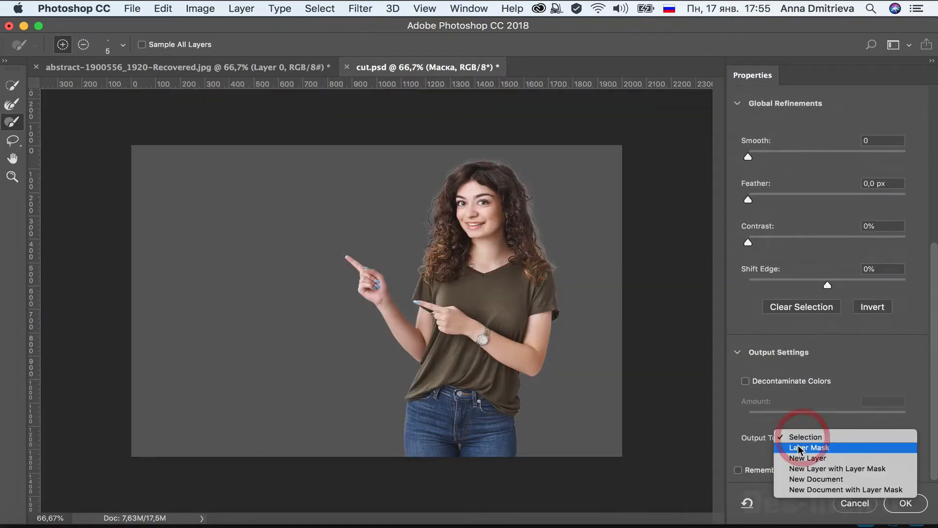
left_click(798, 447)
left_click(905, 503)
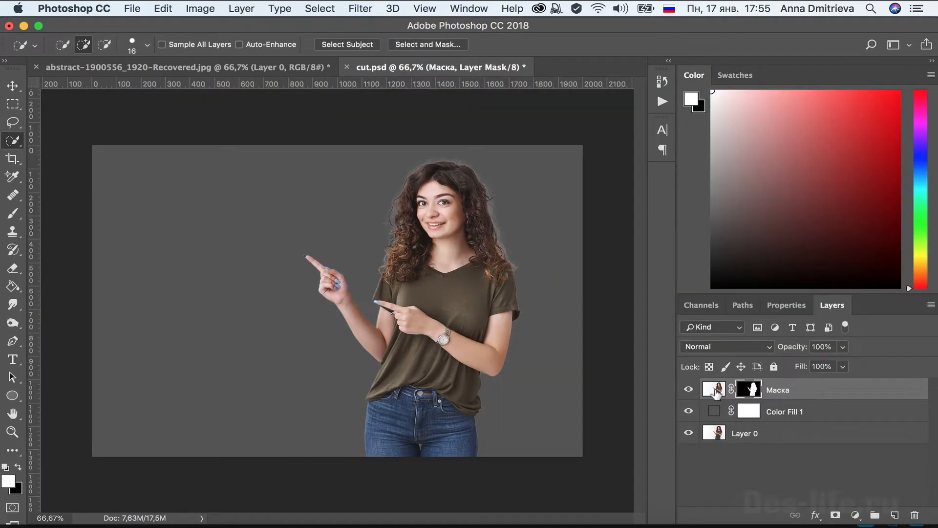
Step: Set the Маска layer's blend mode to Multiply and add a duplicate of it above in Normal mode
left_click(725, 347)
left_click(711, 386)
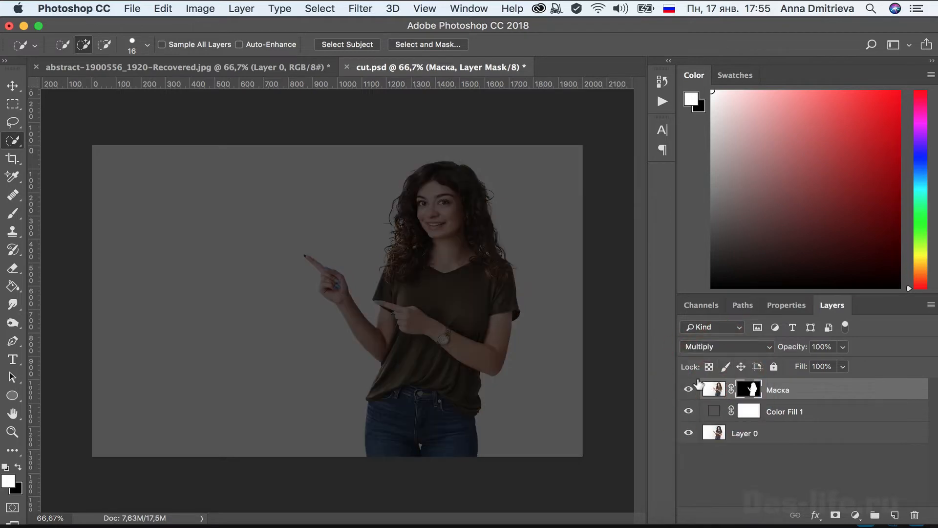
left_click_drag(715, 390, 718, 391)
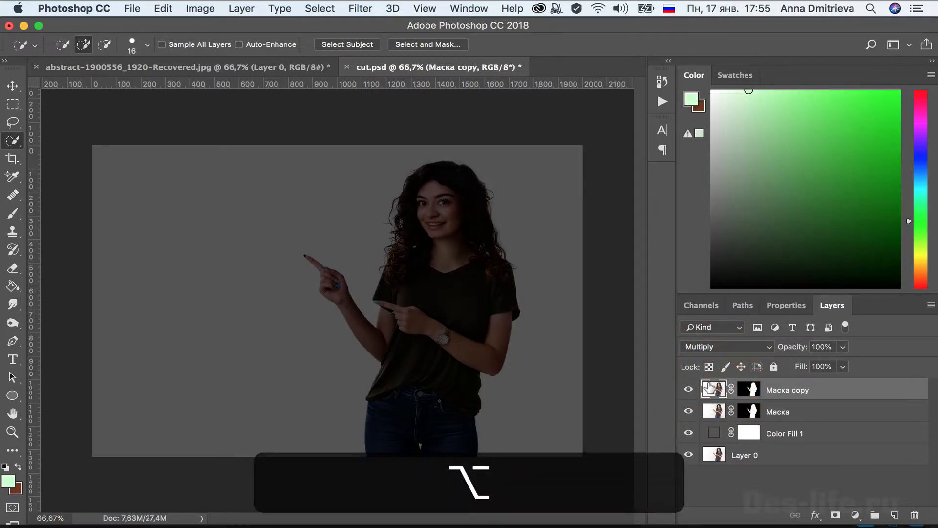
left_click(704, 348)
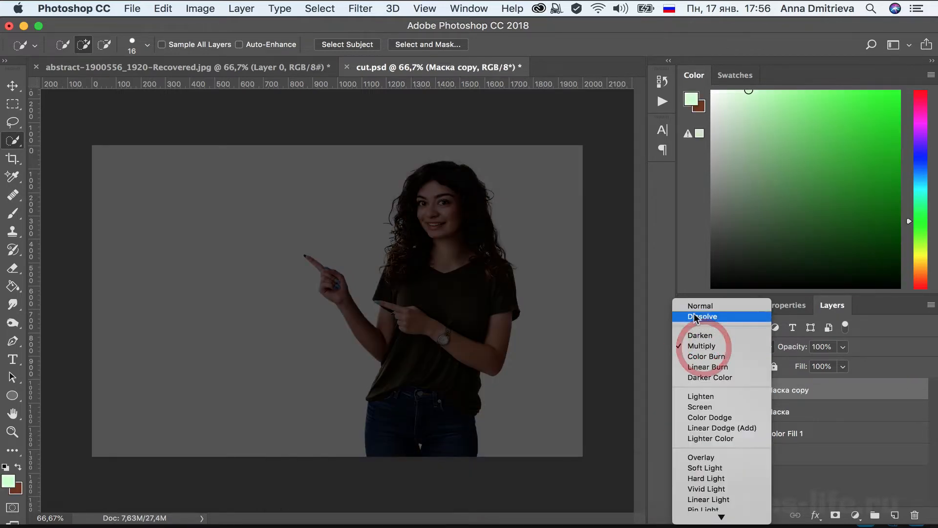
left_click(696, 307)
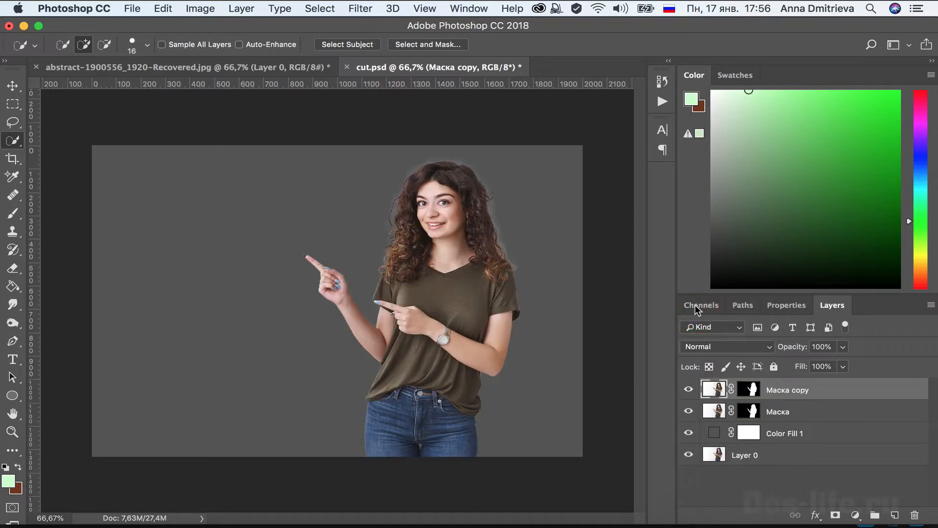
Step: In the Маска copy layer's Blending Options, split the black This Layer slider of Blend If Gray to 0 / 103
double_click(721, 391)
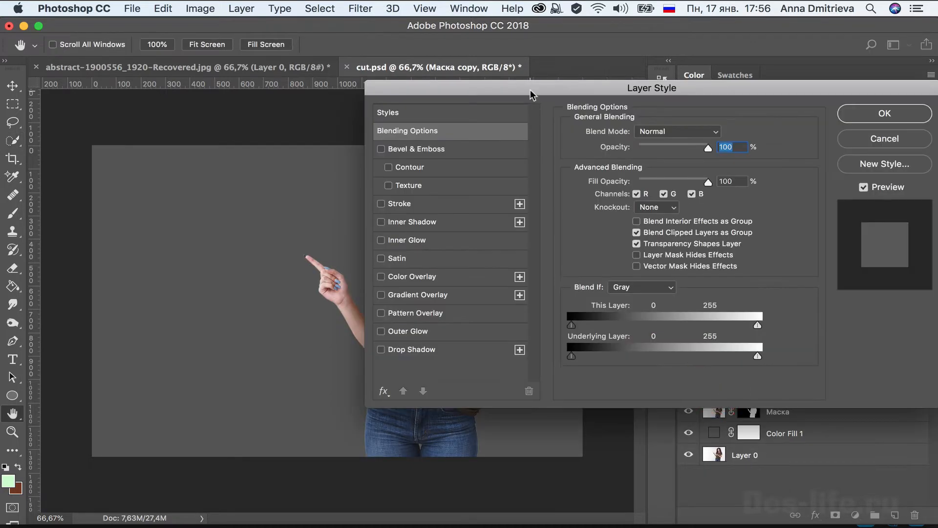
left_click_drag(531, 95, 697, 140)
key("super+equal")
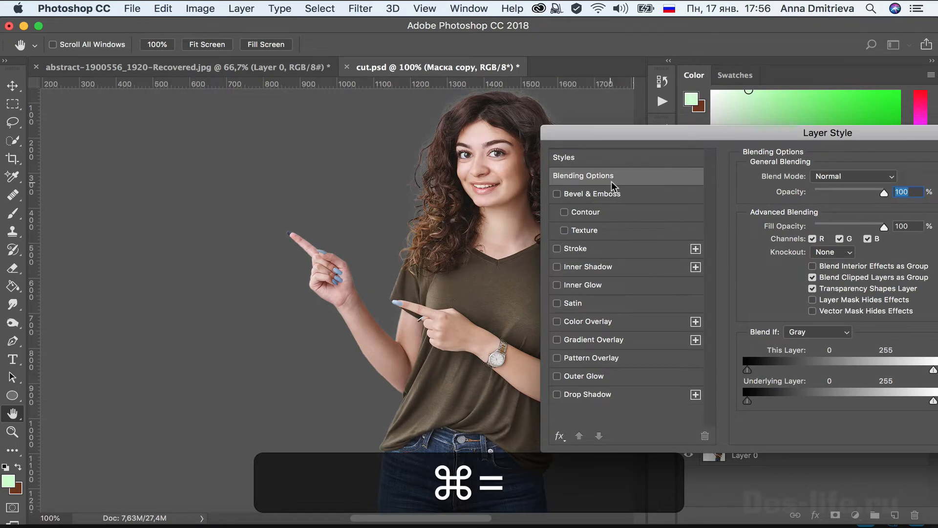
left_click_drag(446, 518, 467, 521)
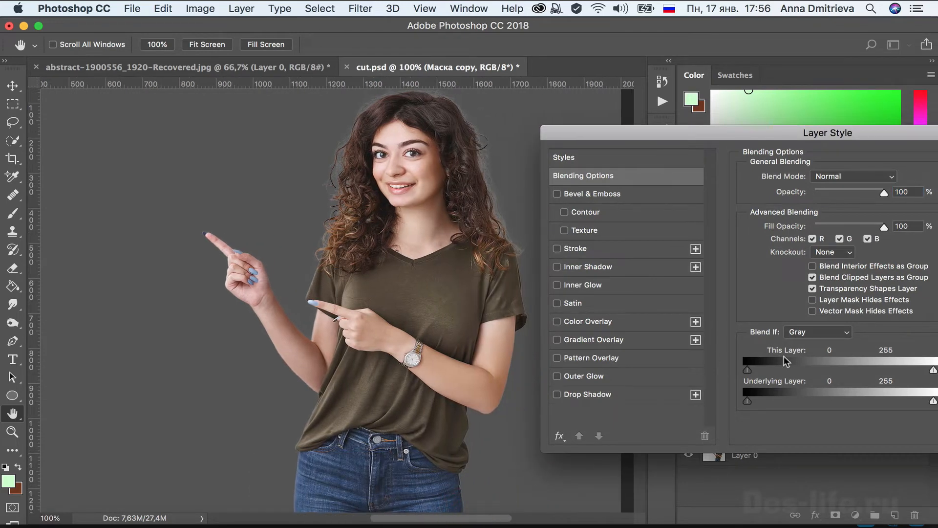
left_click_drag(750, 133, 723, 133)
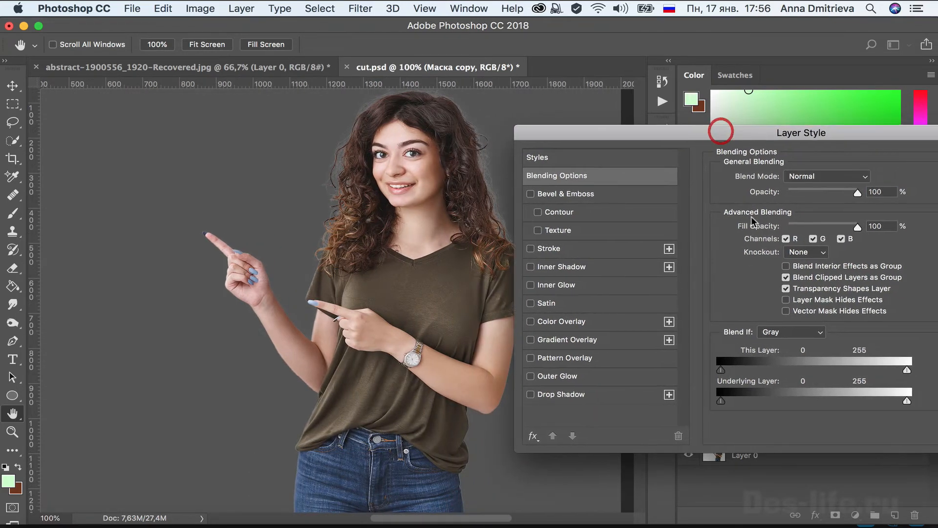
key("alt")
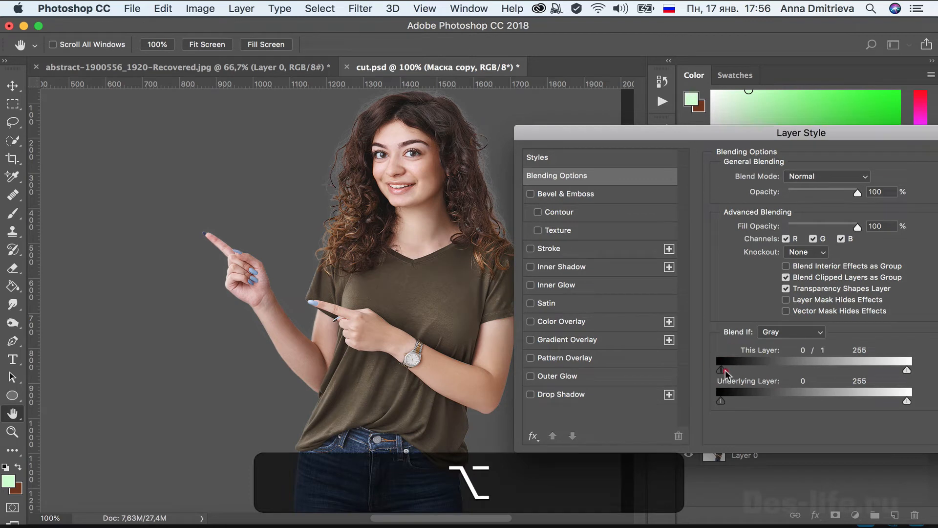
left_click_drag(728, 373, 800, 383)
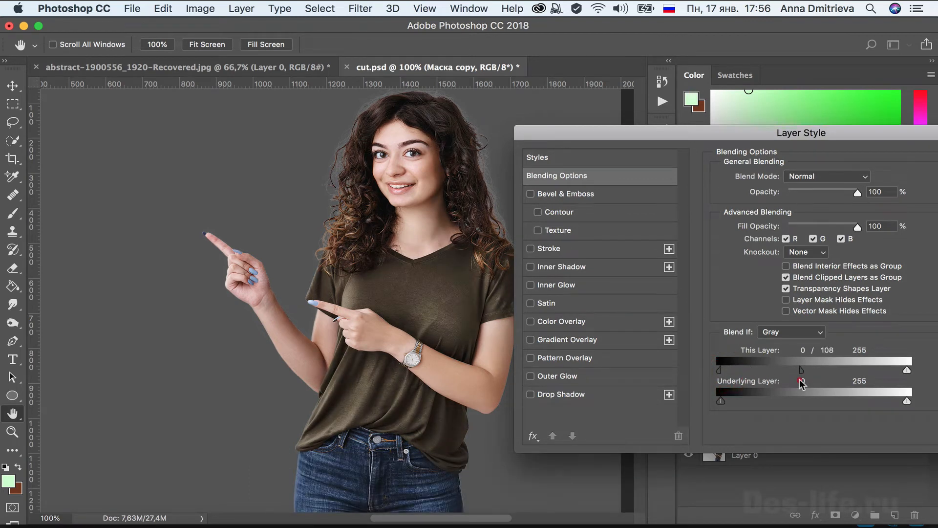
left_click_drag(719, 366, 729, 375)
mouse_move(797, 370)
left_mouse_down()
mouse_move(828, 377)
mouse_move(806, 374)
left_mouse_up()
left_click_drag(814, 136, 713, 133)
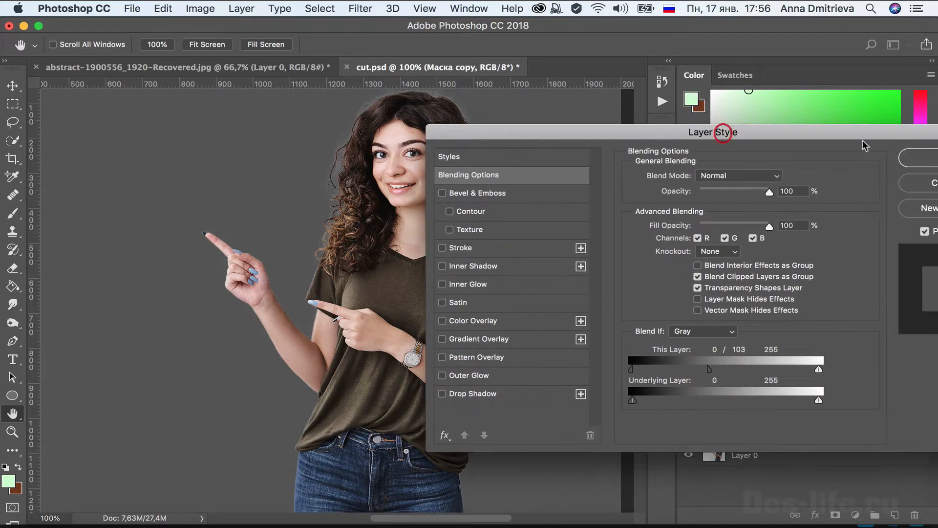
left_click(914, 156)
Step: Target the Маска copy layer's mask and set up a soft Brush with 30% opacity and 43 px size
left_click(749, 389)
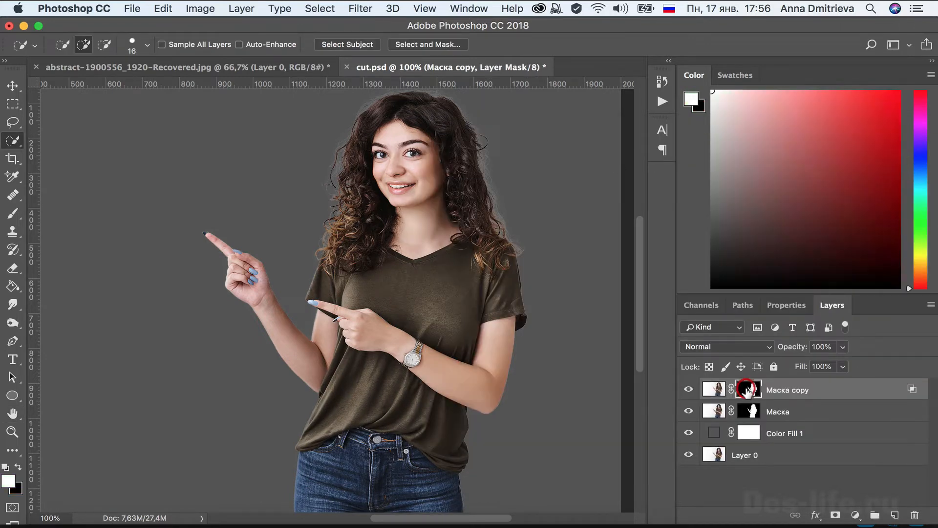
left_click(13, 213)
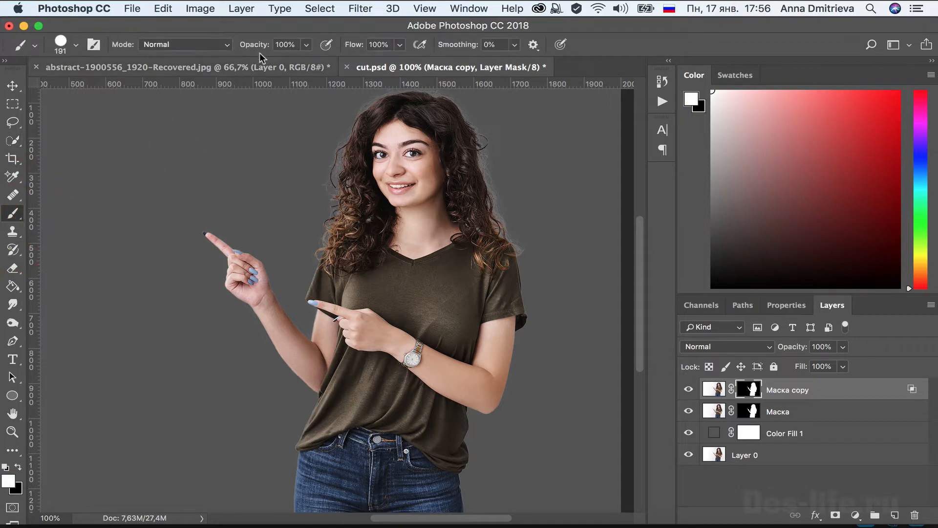
left_click(306, 44)
left_click_drag(309, 60, 303, 62)
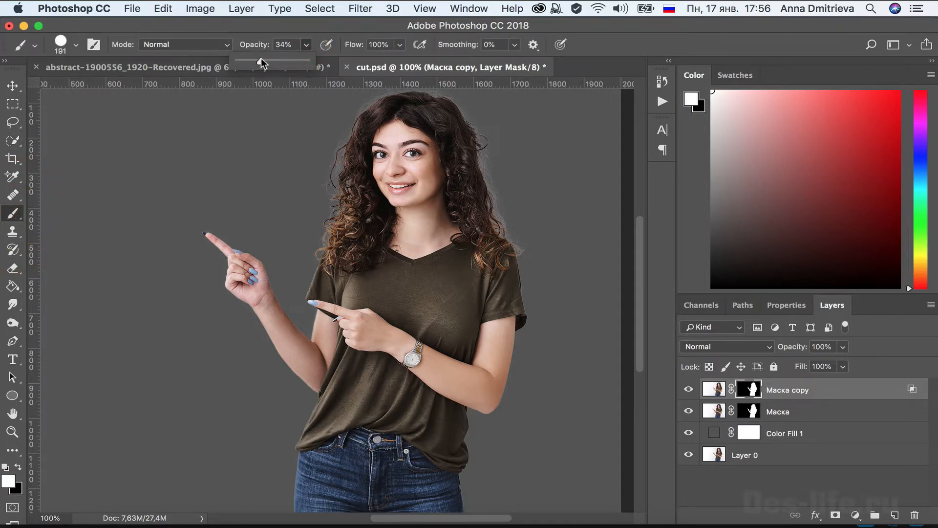
left_click_drag(259, 62, 261, 62)
right_click(284, 169)
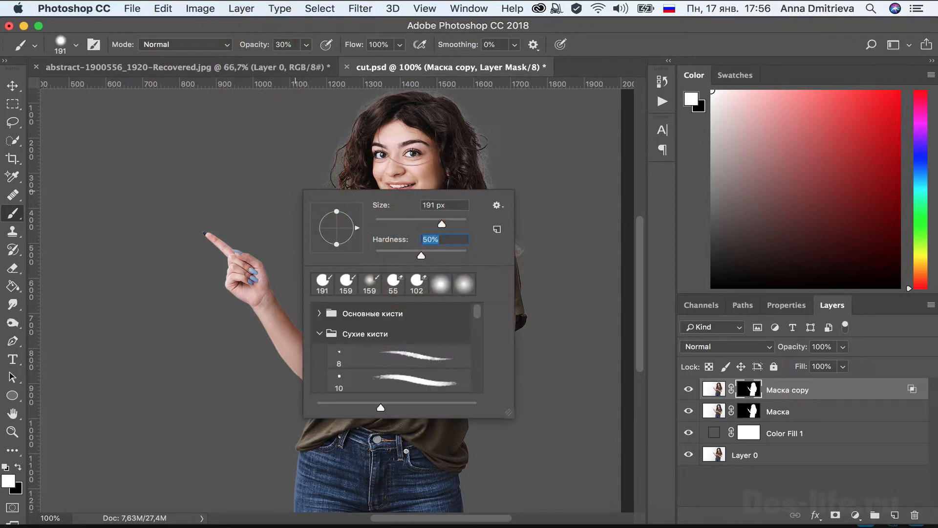
left_click_drag(442, 224, 394, 223)
key("Return")
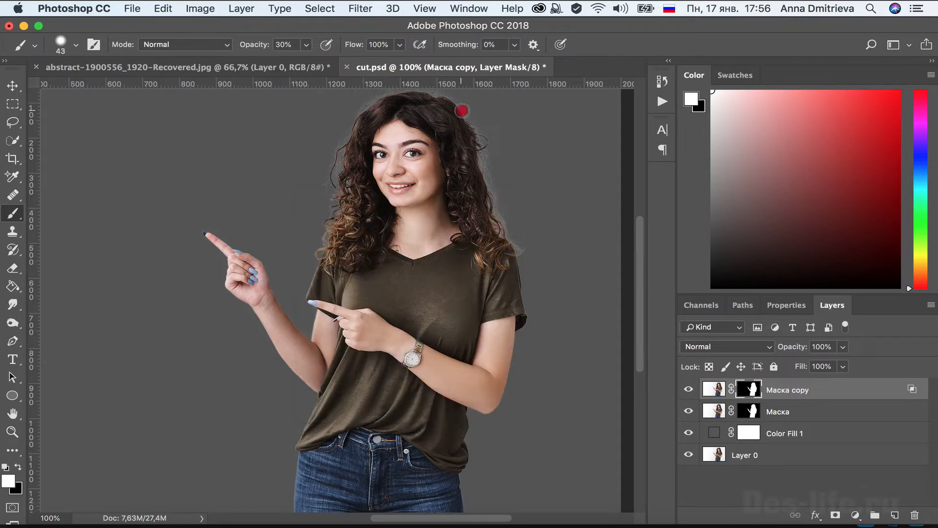
key("super+z")
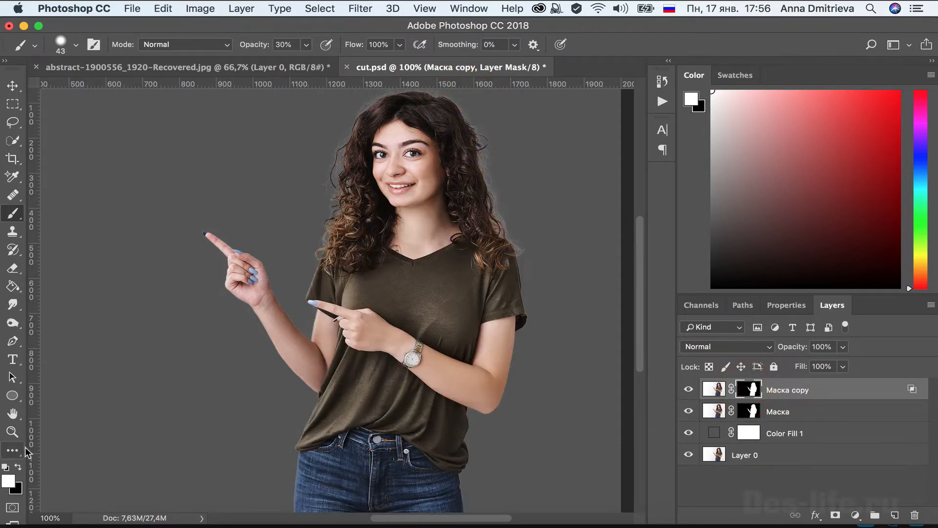
Step: Paint black on the Маска copy mask along the upper right edge and crown of the hair to fade the halo
left_click(18, 467)
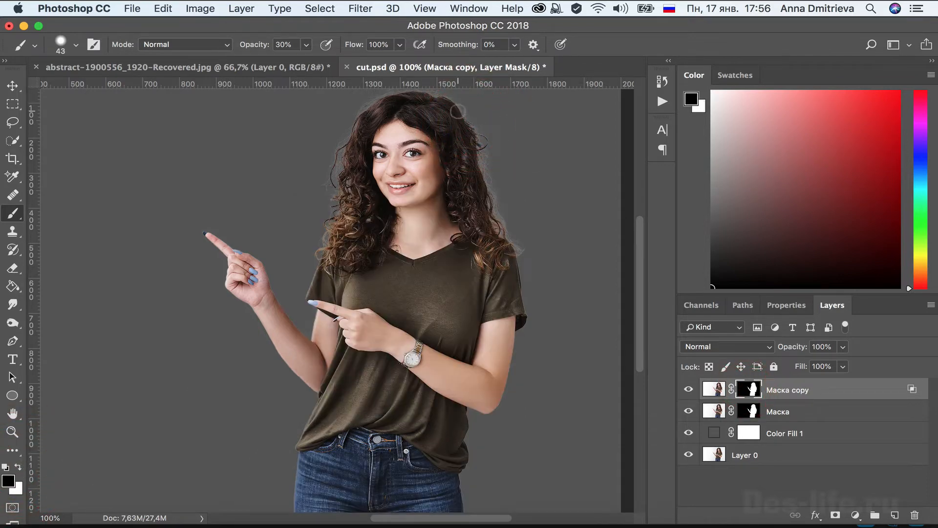
left_click(743, 393)
mouse_move(472, 131)
left_mouse_down()
mouse_move(495, 213)
mouse_move(530, 266)
mouse_move(459, 116)
mouse_move(466, 111)
mouse_move(456, 96)
mouse_move(410, 85)
left_mouse_up()
scroll(403, 276, "up", 3)
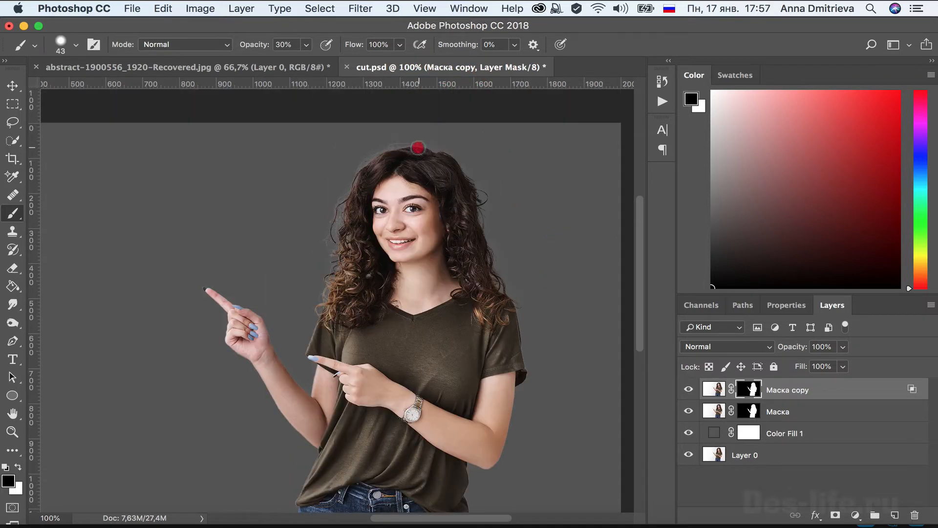
left_click_drag(418, 148, 367, 157)
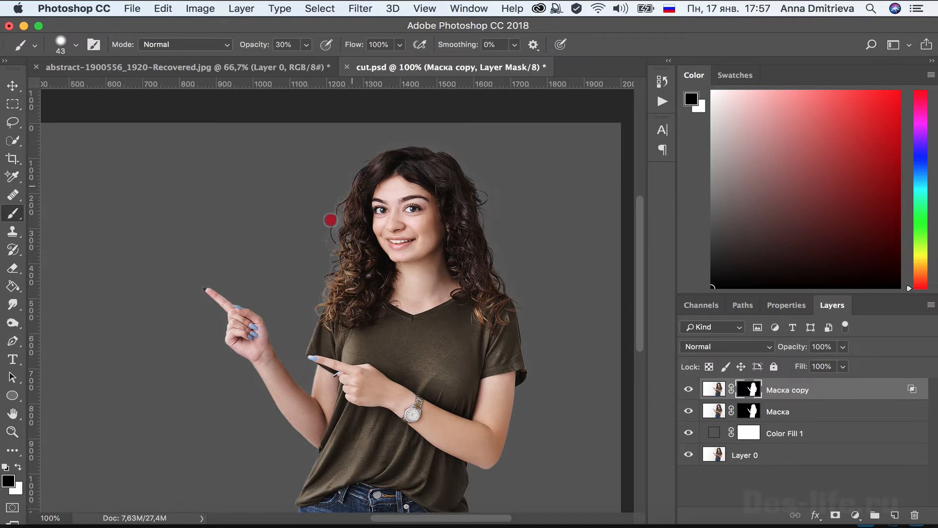
Step: Paint the light fringe out of the mask along the left side of the curls, down to the shoulder
mouse_move(330, 220)
left_mouse_down()
mouse_move(327, 246)
mouse_move(343, 255)
left_mouse_up()
left_click_drag(331, 246, 326, 284)
mouse_move(329, 270)
left_mouse_down()
mouse_move(317, 321)
mouse_move(329, 326)
left_mouse_up()
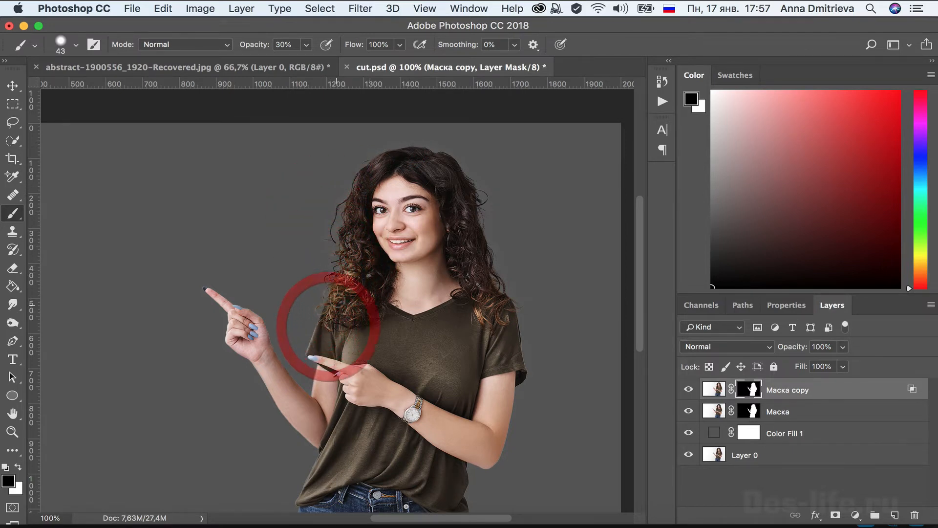
left_click_drag(342, 269, 344, 270)
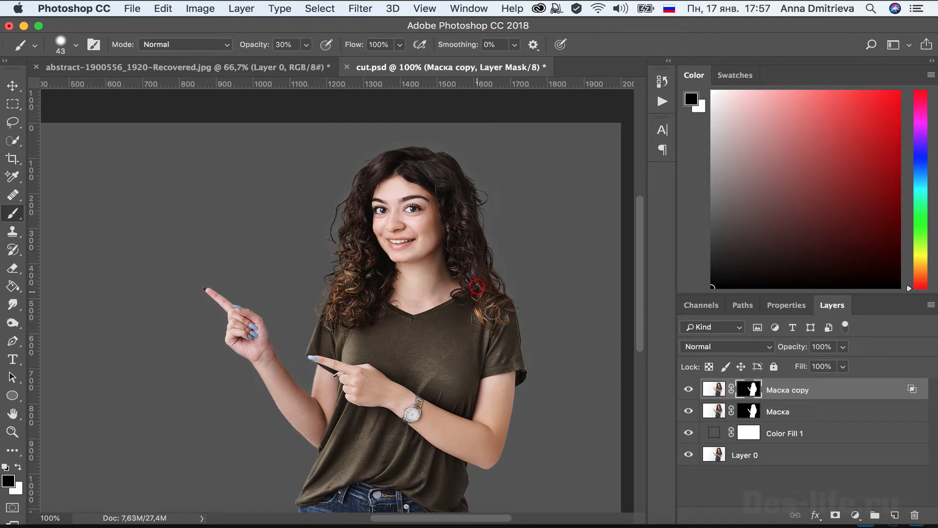
scroll(508, 317, "down", 3)
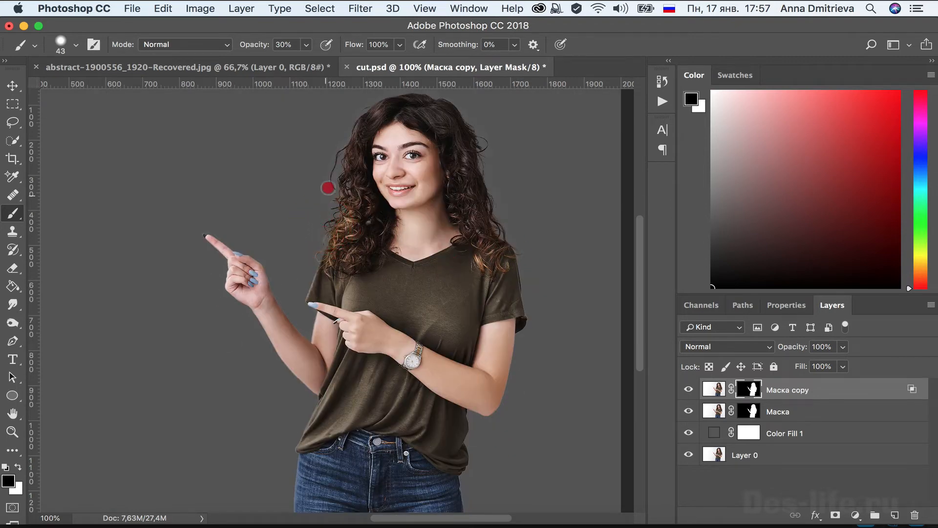
left_click_drag(327, 188, 328, 151)
scroll(327, 150, "up", 3)
left_click(354, 187)
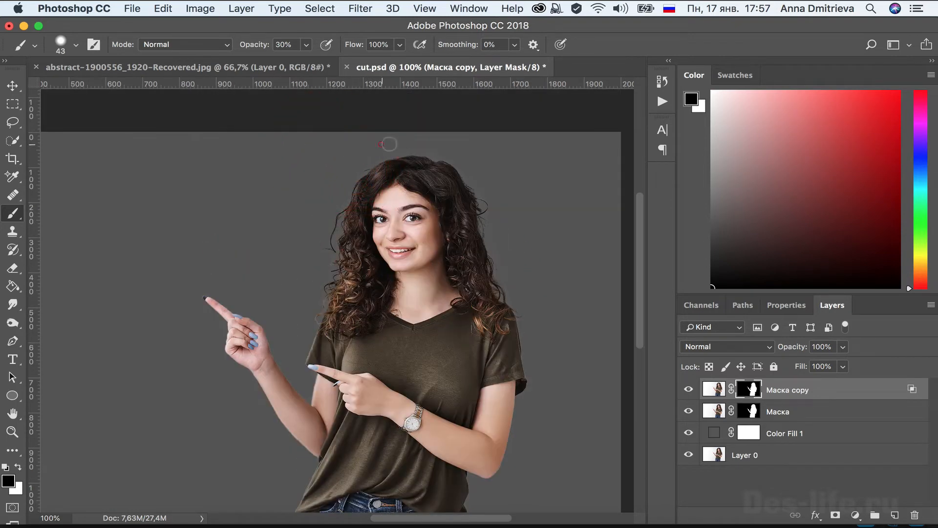
Step: Fade the remaining halo on the mask over the top of the head and down the right side to the shoulder
left_click_drag(389, 144, 375, 152)
left_click(380, 158)
left_click(441, 153)
left_click(473, 183)
left_click(497, 264)
left_click(516, 328)
scroll(535, 402, "down", 3)
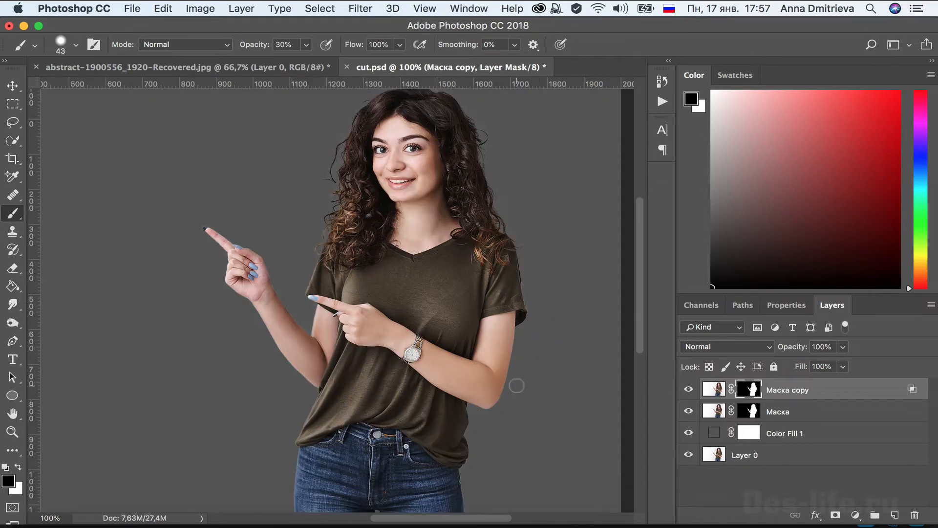
scroll(556, 335, "up", 5)
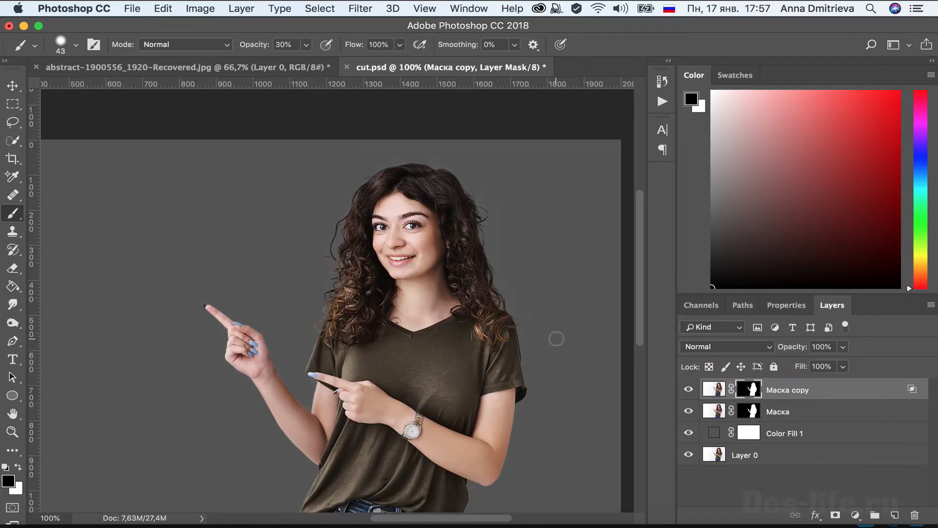
Step: Touch up the mask at 300% zoom around the loose strands on the left side of the hair
key("super+equal")
key("super+equal")
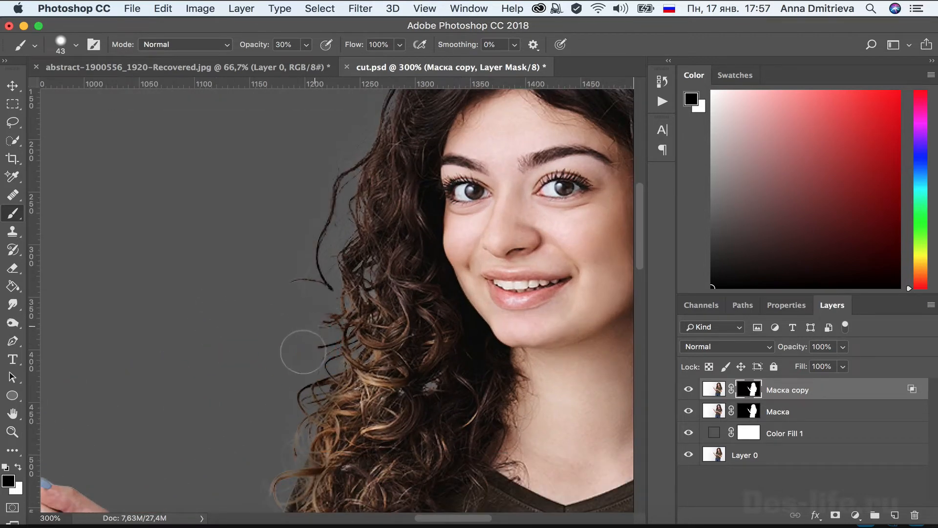
left_click(301, 323)
mouse_move(328, 230)
left_mouse_down()
mouse_move(343, 183)
mouse_move(289, 323)
mouse_move(285, 444)
mouse_move(264, 498)
mouse_move(311, 319)
mouse_move(308, 345)
left_mouse_up()
scroll(308, 345, "up", 5)
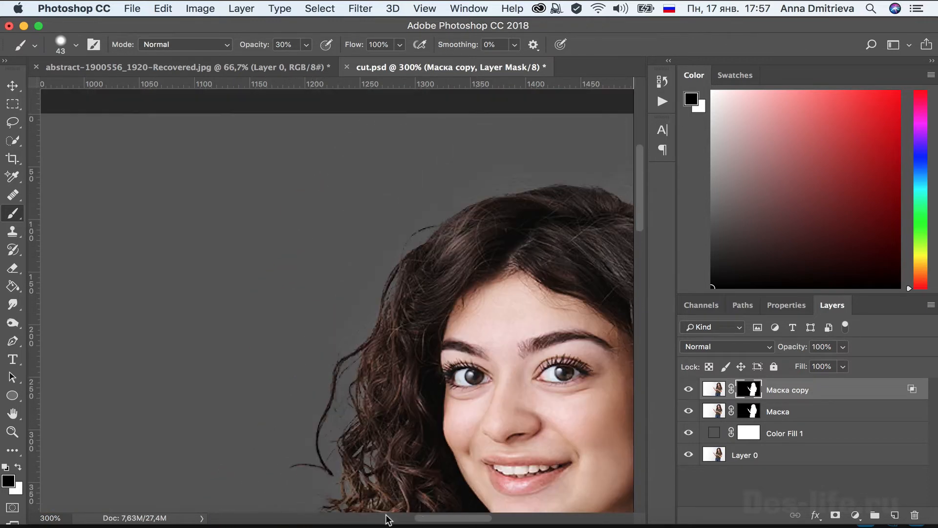
Step: Touch up the mask along the right edge of the hair from the temple down to the shoulder
left_click_drag(442, 519, 483, 517)
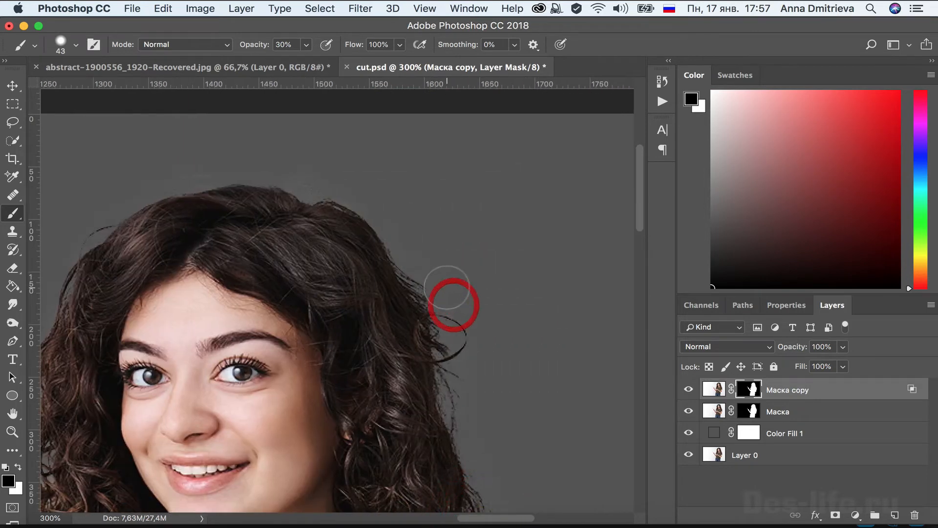
mouse_move(451, 304)
left_mouse_down()
mouse_move(506, 380)
mouse_move(486, 398)
mouse_move(505, 430)
mouse_move(496, 453)
left_mouse_up()
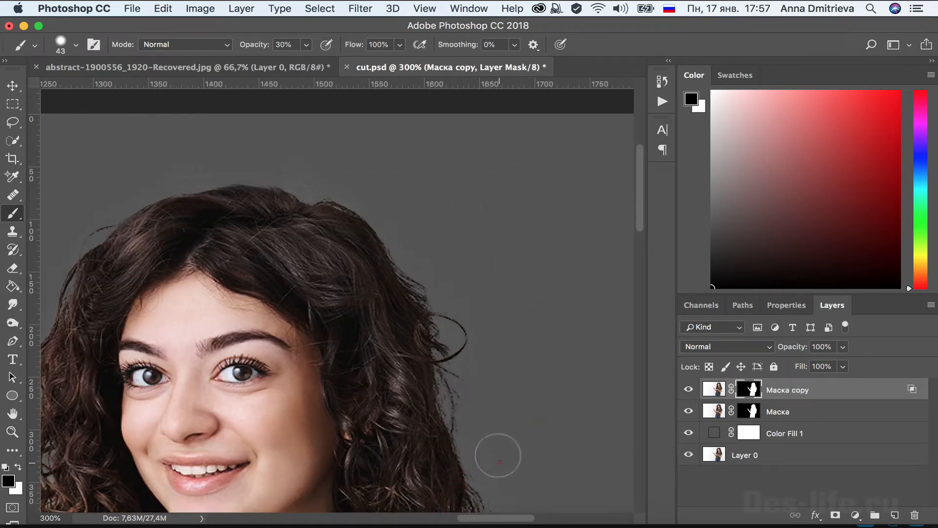
scroll(486, 413, "down", 6)
mouse_move(483, 237)
left_mouse_down()
mouse_move(549, 389)
mouse_move(549, 425)
left_mouse_up()
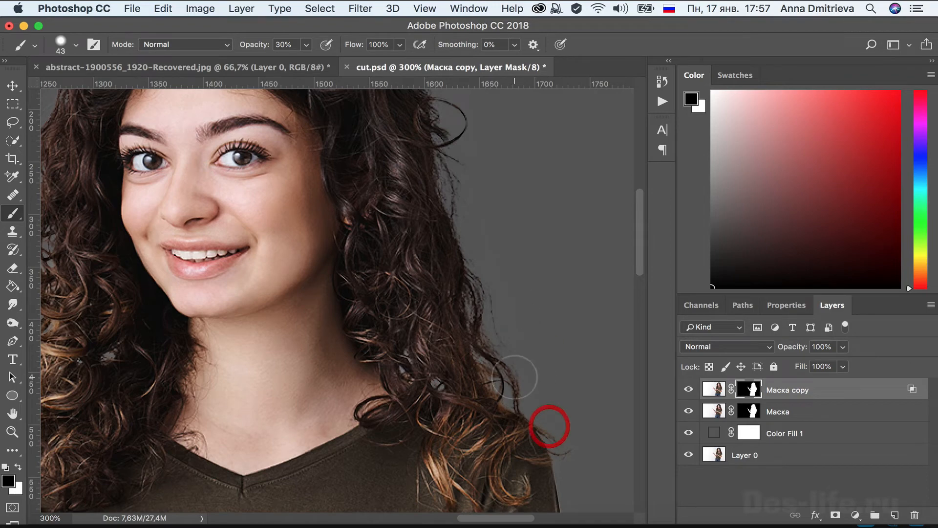
left_click(617, 501)
key("super+minus")
key("super+minus")
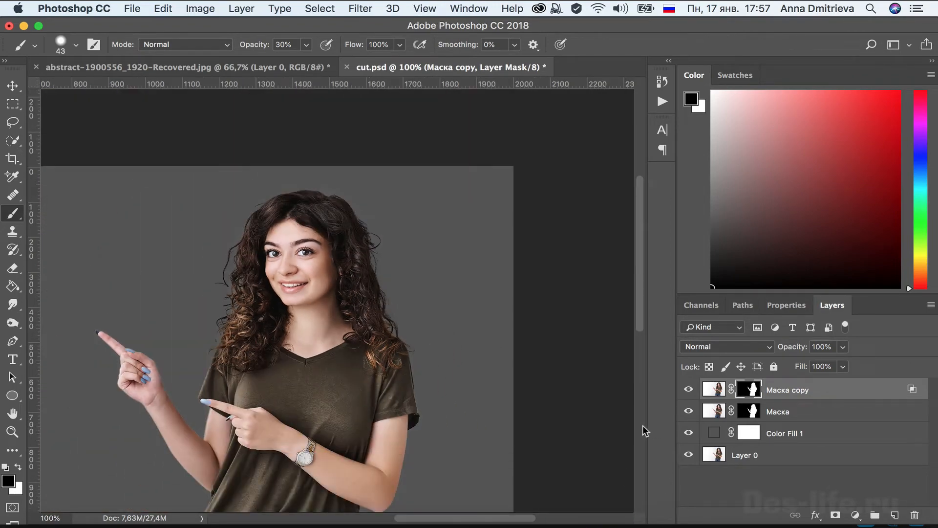
Step: Change the colour of the Color Fill 1 layer to a muted medium blue
double_click(714, 434)
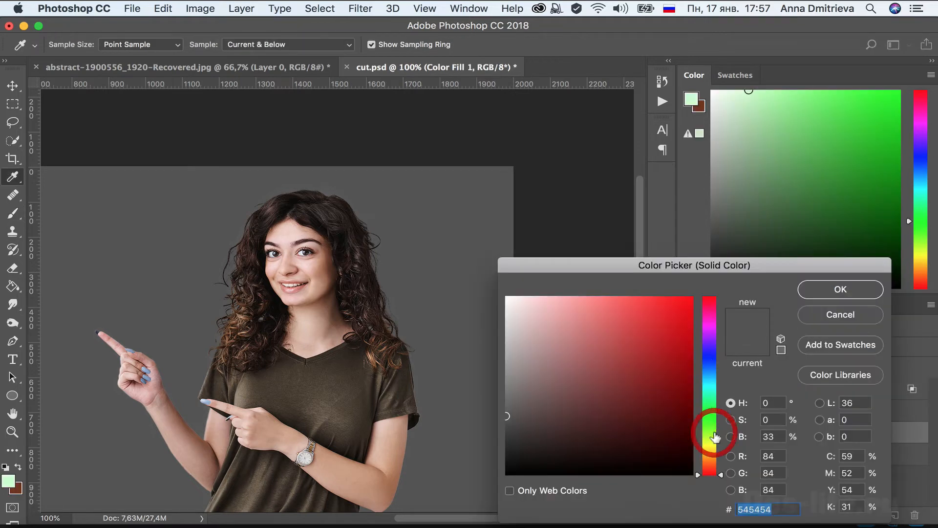
left_click(709, 366)
mouse_move(666, 348)
left_mouse_down()
mouse_move(693, 369)
mouse_move(629, 314)
mouse_move(635, 289)
mouse_move(677, 294)
mouse_move(606, 284)
mouse_move(592, 349)
left_mouse_up()
left_click(824, 289)
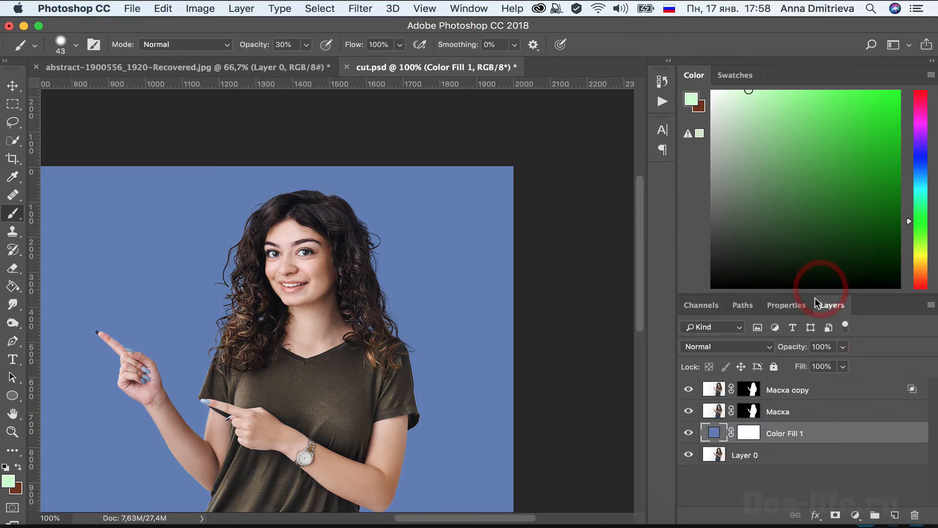
key("super+minus")
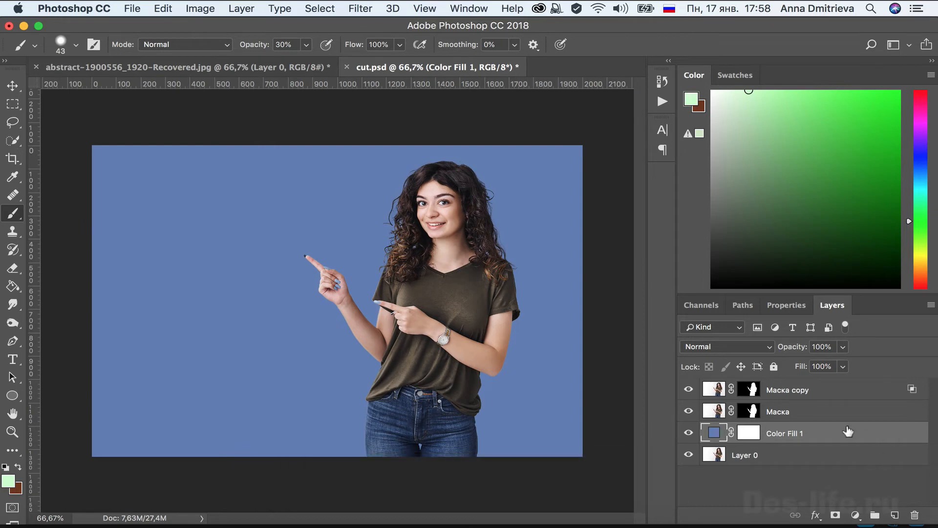
Step: Add a new empty layer directly above Color Fill 1 and name it "Свечение"
left_click(895, 515)
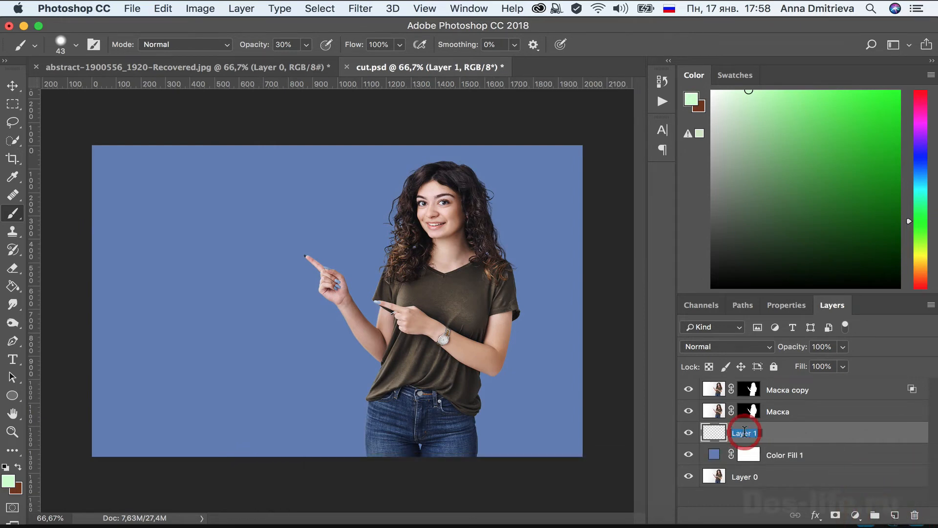
type("Свч")
key("BackSpace")
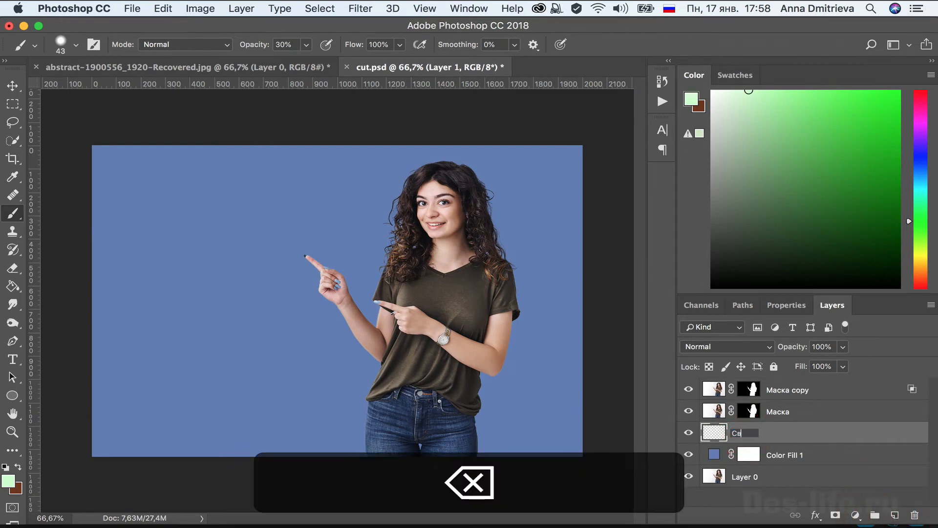
type("ечение")
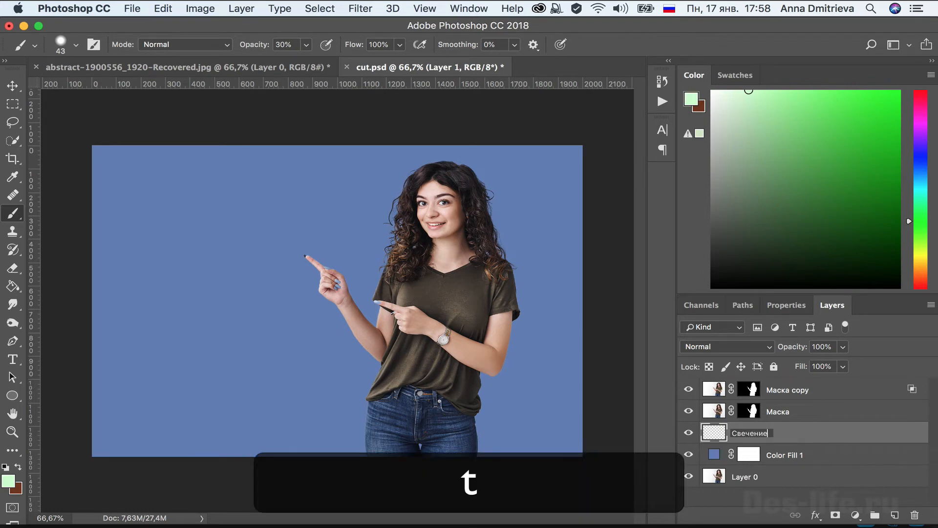
key("Return")
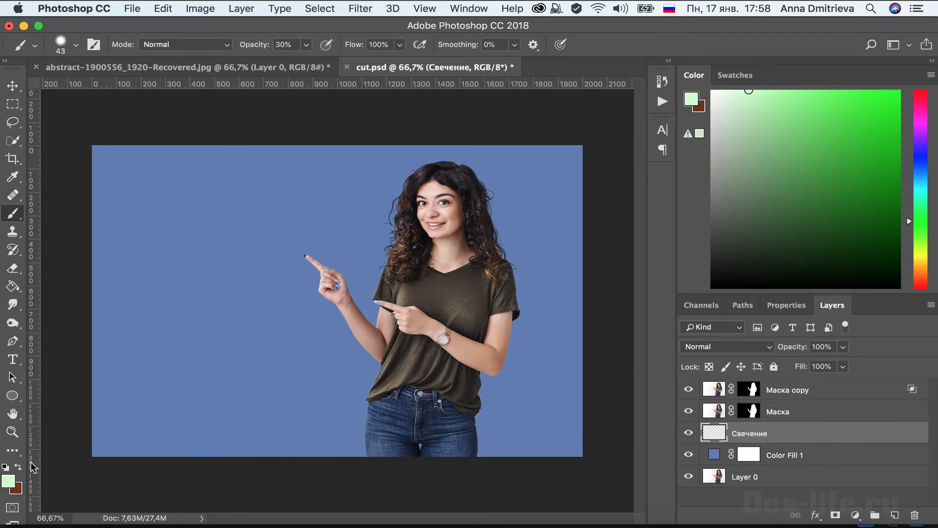
Step: Set up a soft white brush with 1500 px size, 0% hardness and 100% opacity
key("d")
key("x")
right_click(413, 283)
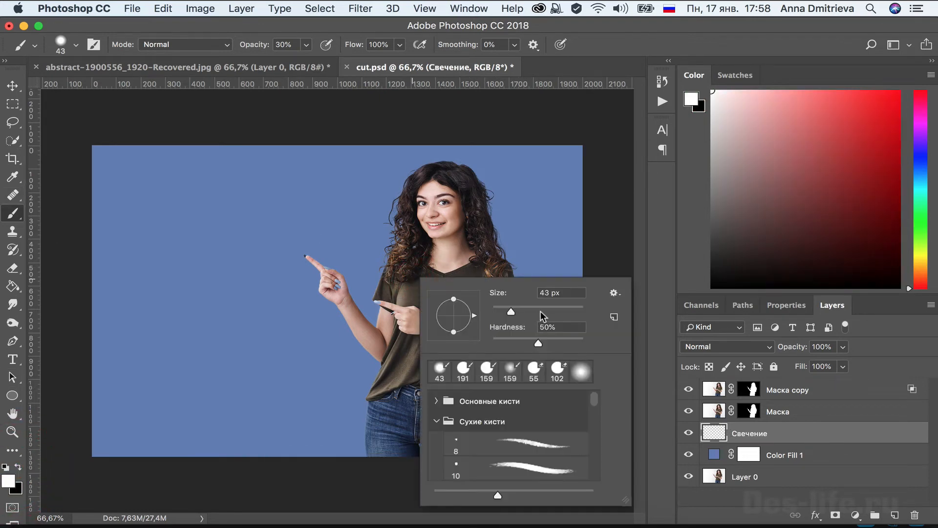
type("1500")
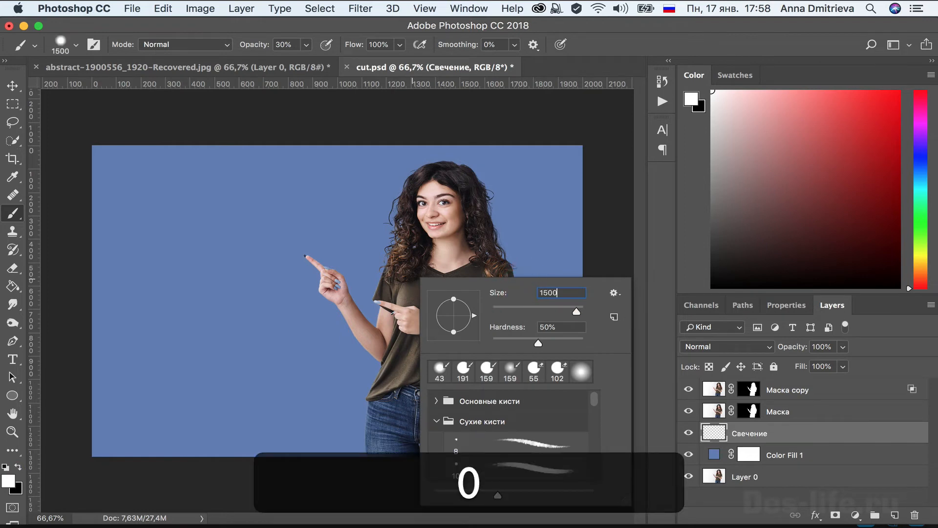
key("Return")
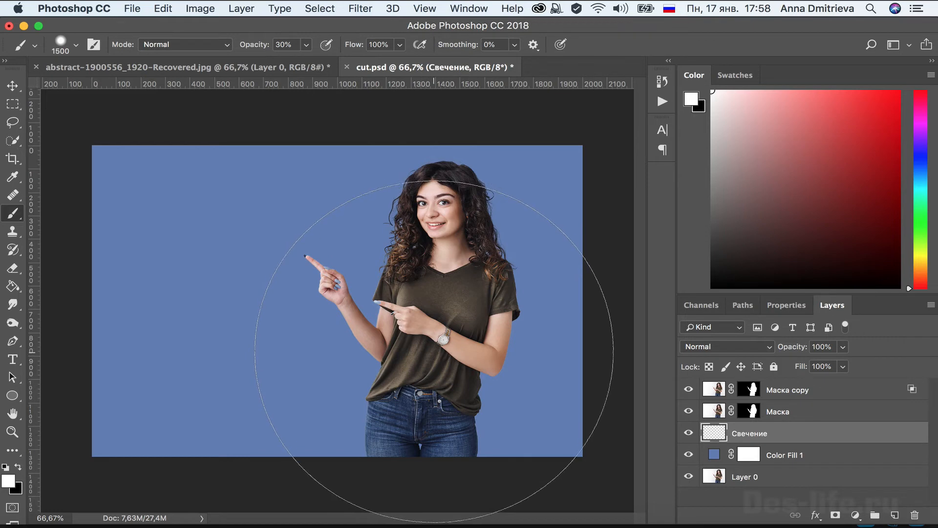
left_click(307, 44)
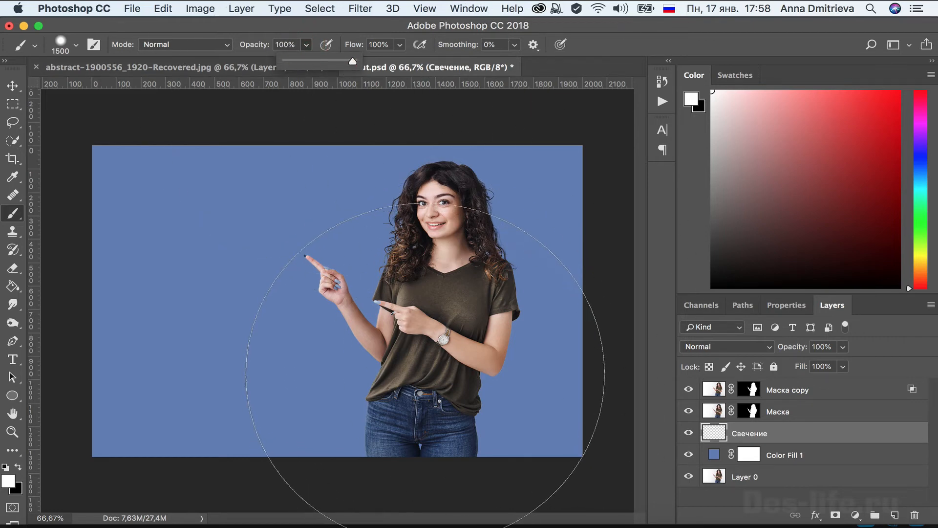
right_click(474, 387)
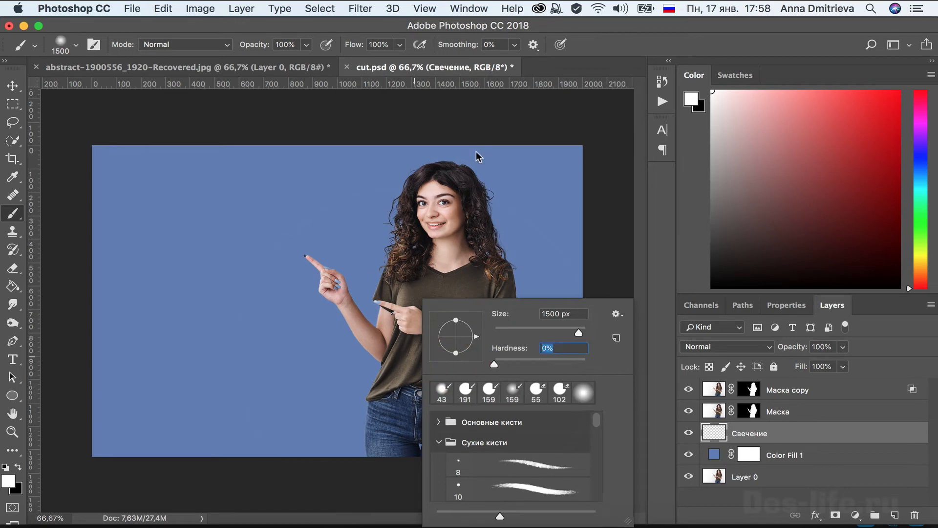
key("Return")
left_click(461, 198)
key("super+z")
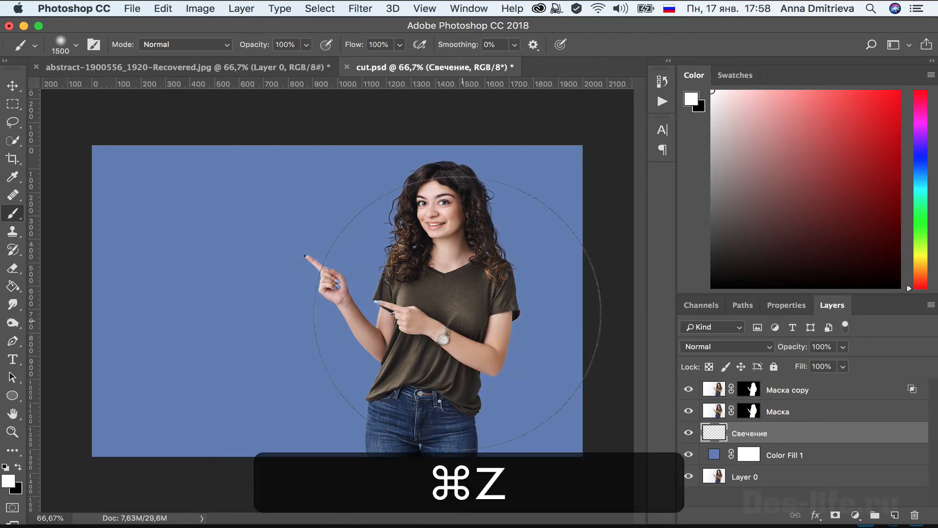
left_click(447, 330)
key("super+z")
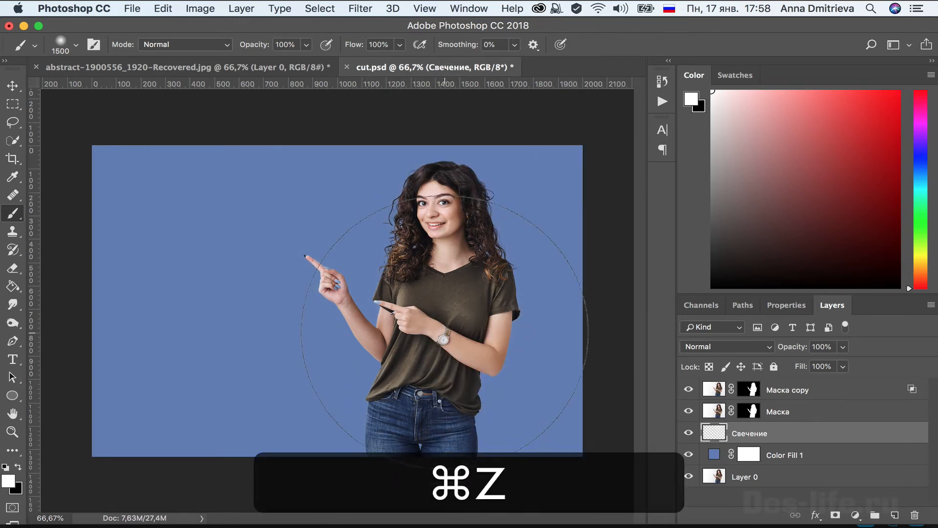
Step: Stamp a single soft white glow behind the woman's torso on the Свечение layer
left_click(445, 331)
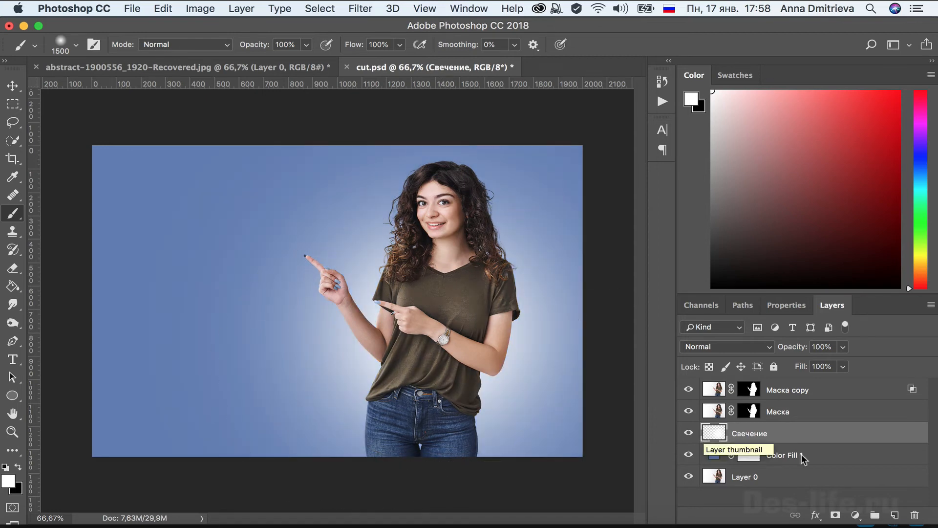
Step: Copy the whole abstract artwork from the other open document and paste it into a new layer above Свечение in cut.psd
left_click(894, 514)
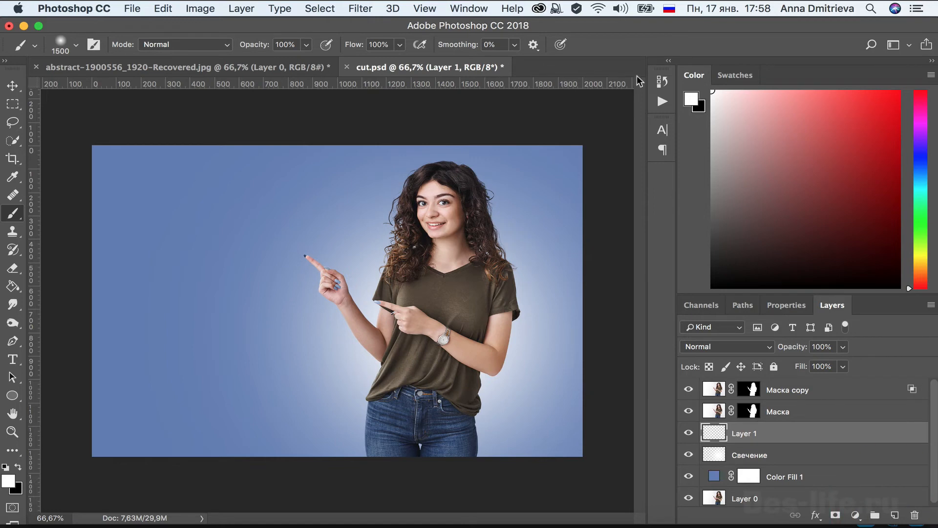
key("super+equal")
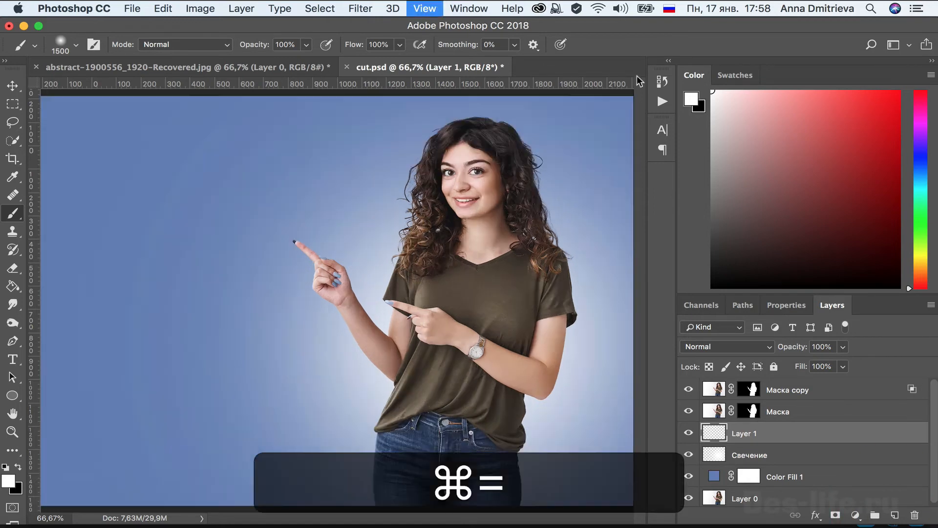
key("super+minus")
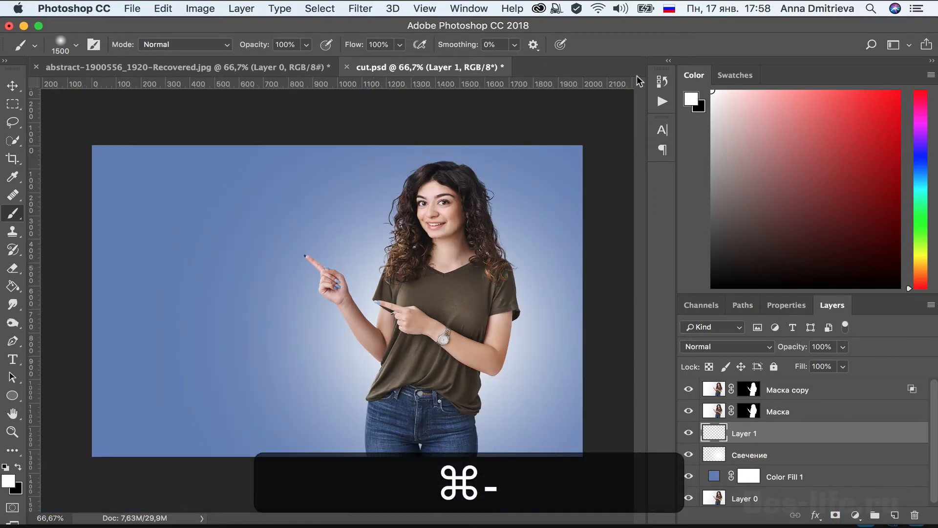
left_click(13, 85)
left_click(122, 67)
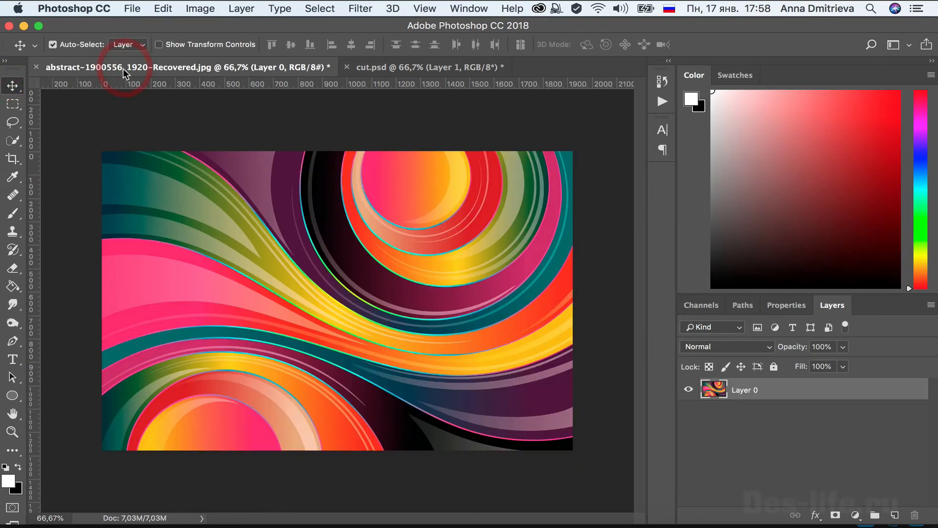
left_click(713, 391, "super")
key("super+c")
left_click(421, 69)
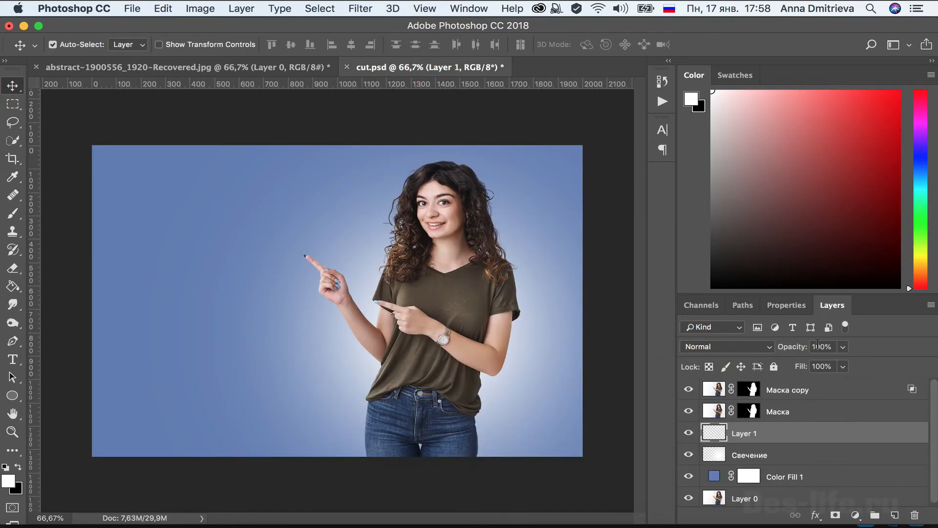
key("super+v")
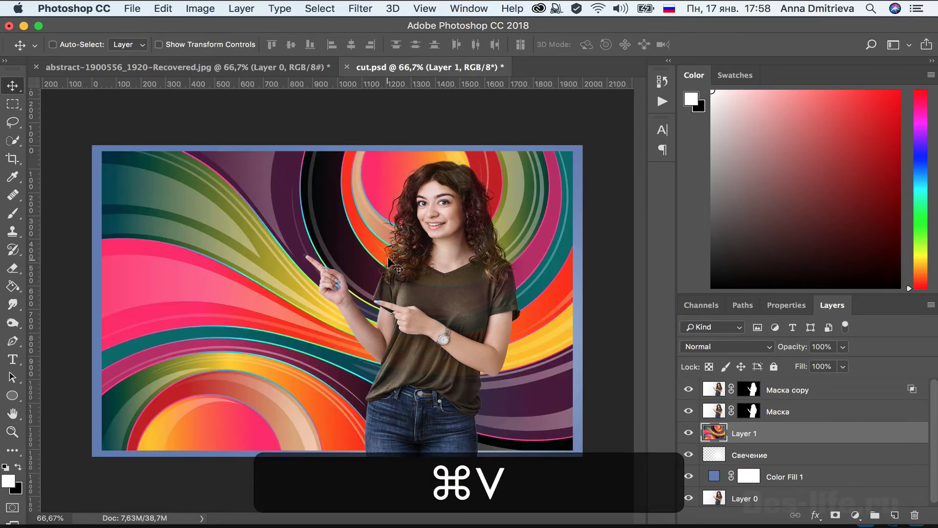
Step: Scale the pasted abstract pattern up with Free Transform so it covers the whole canvas
key("super+t")
left_click_drag(573, 152, 594, 139)
key("Return")
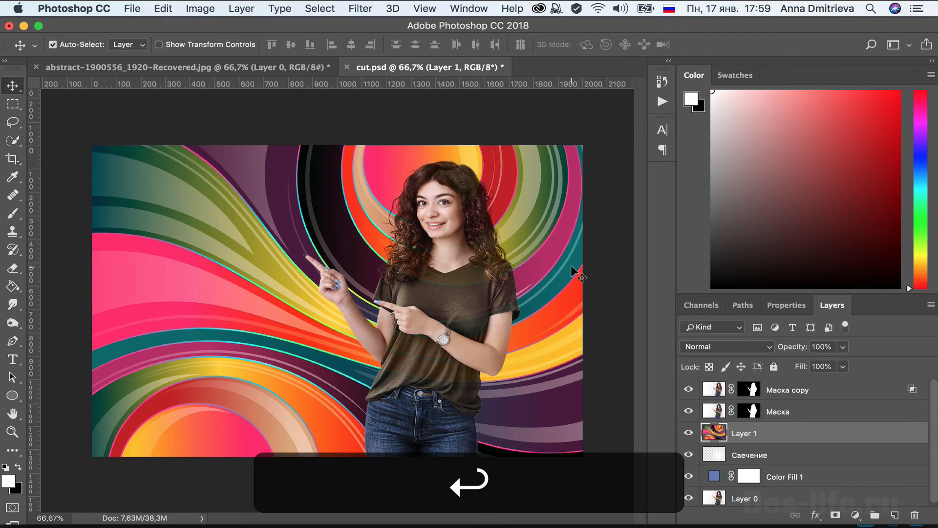
Step: Rename the pasted abstract pattern layer as "Фон"
key("super+equal")
key("super+equal")
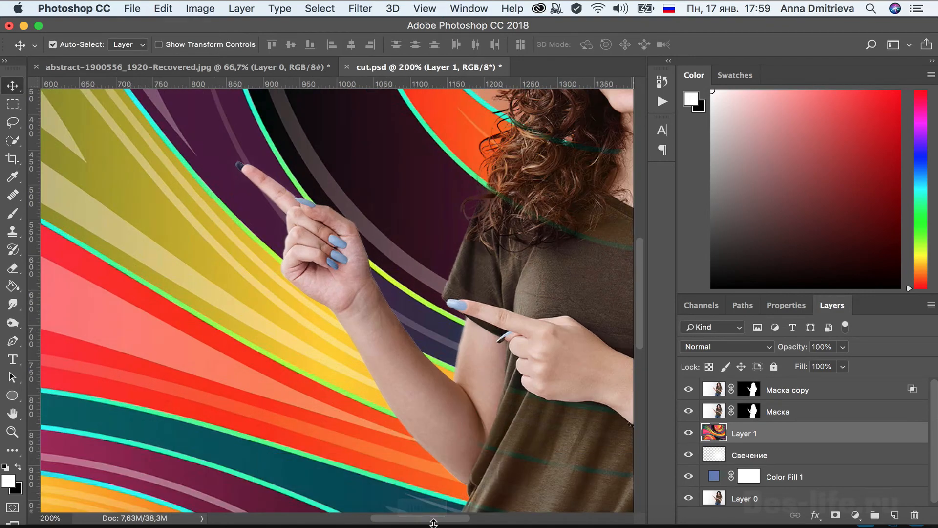
left_click_drag(432, 523, 471, 522)
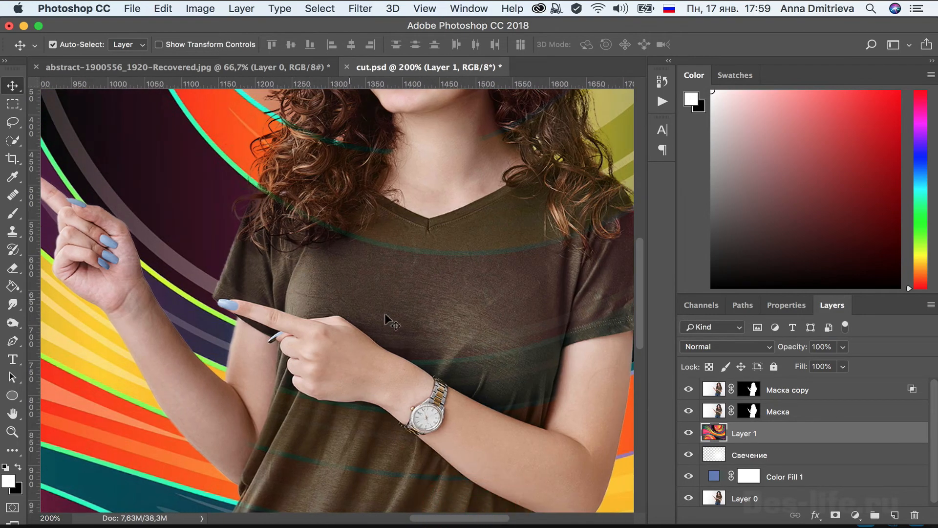
key("super+minus")
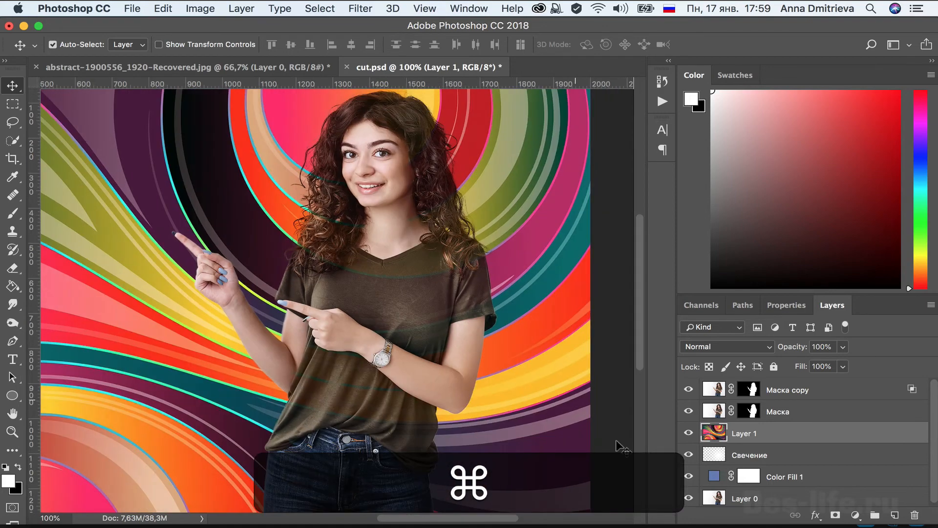
double_click(742, 434)
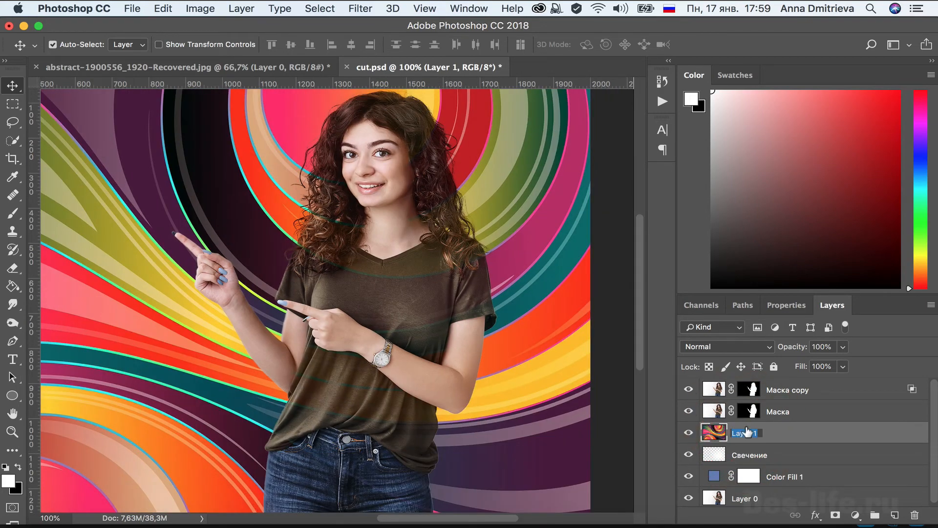
type("Фон")
key("Return")
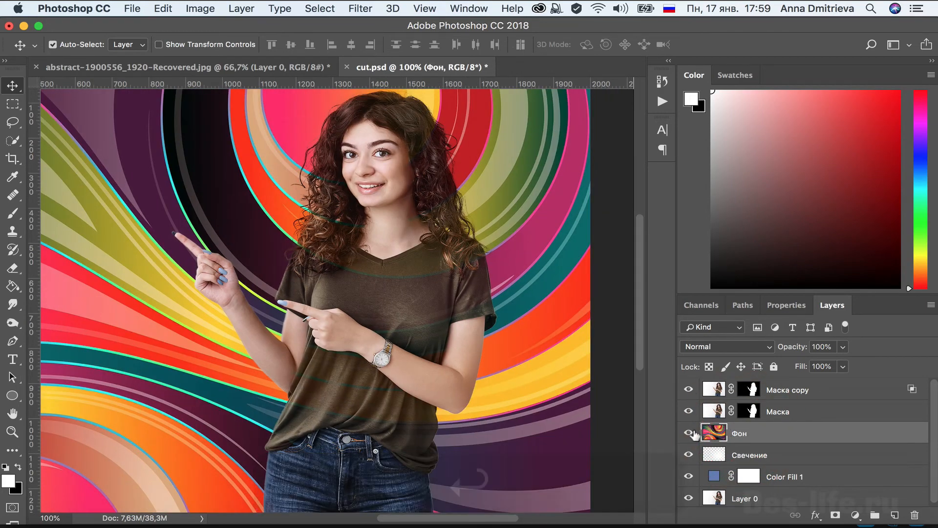
Step: Duplicate the Фон layer directly above itself and name the copy "Фон 2"
left_click_drag(716, 434, 718, 421, "alt")
double_click(747, 433)
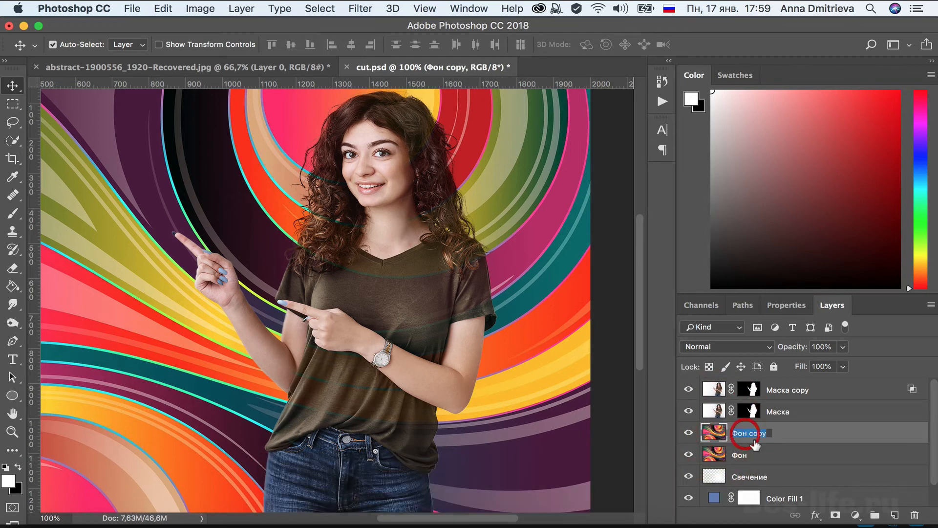
double_click(756, 433)
type("2")
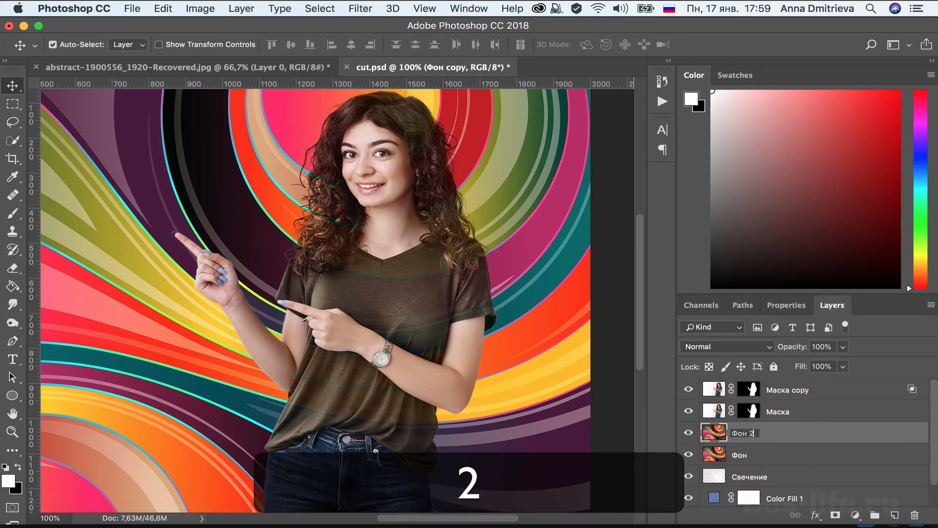
key("Return")
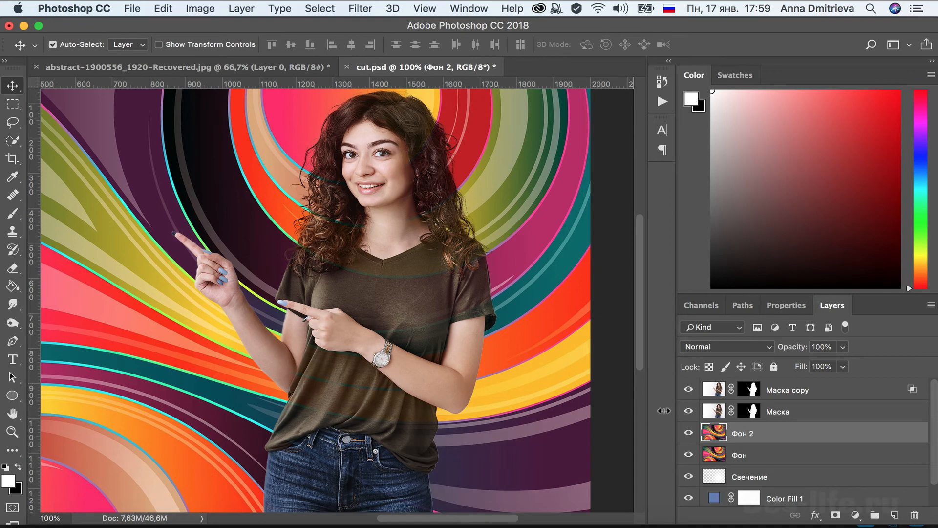
Step: Apply a Gaussian Blur with a radius of 111,9 pixels to the Фон 2 layer
left_click(350, 11)
mouse_move(398, 176)
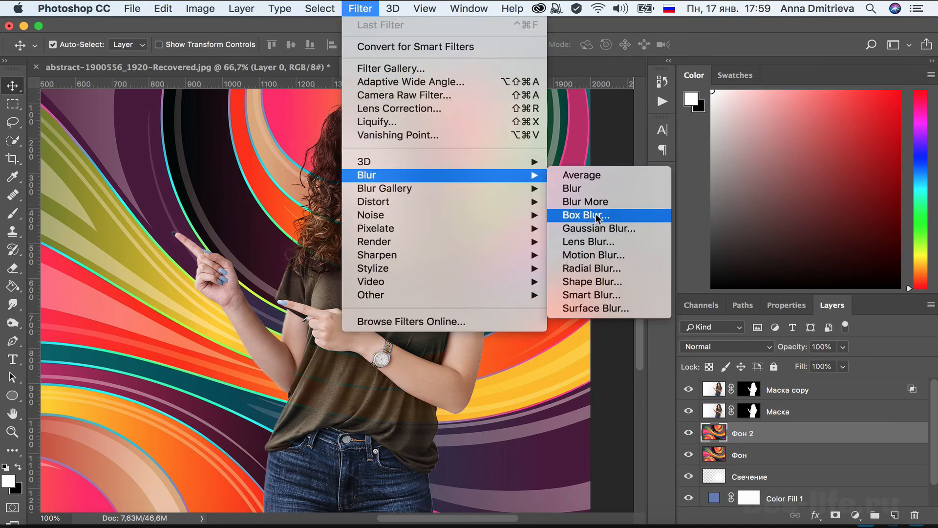
left_click(616, 228)
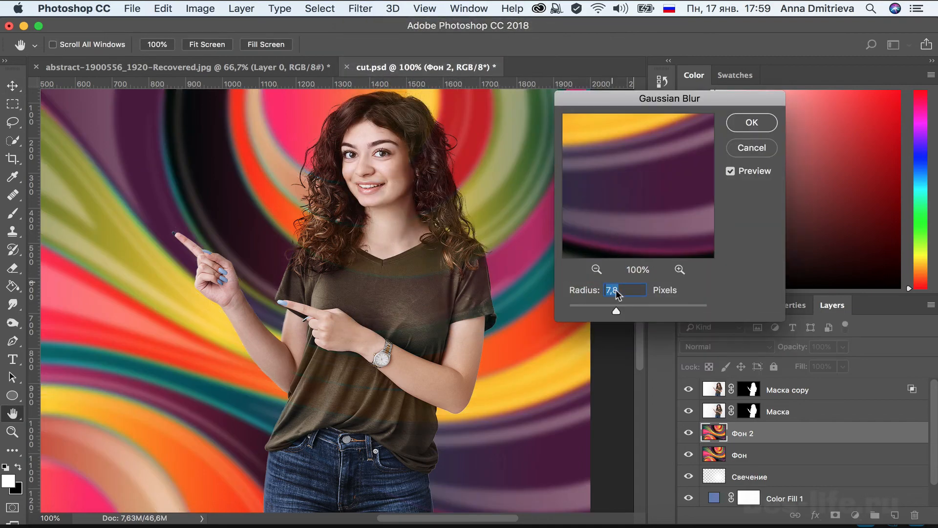
left_click(694, 307)
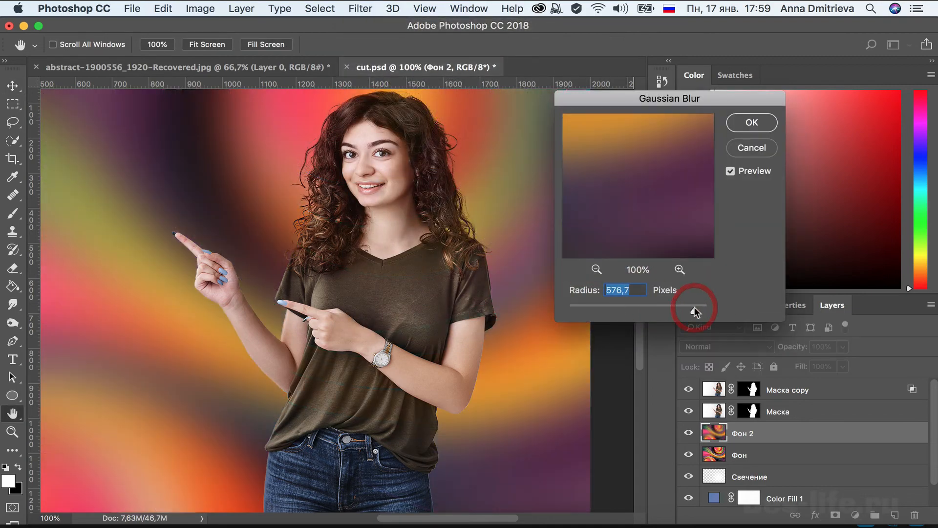
left_click(656, 306)
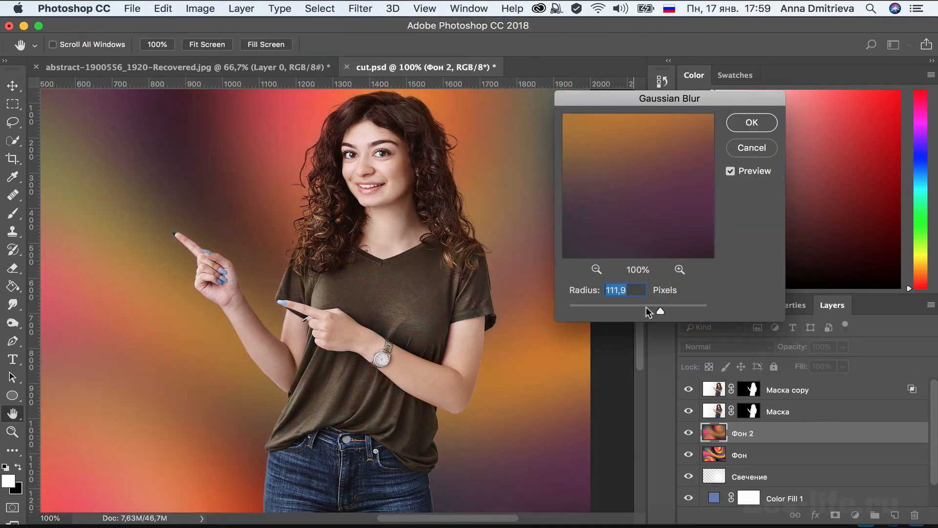
left_click(740, 121)
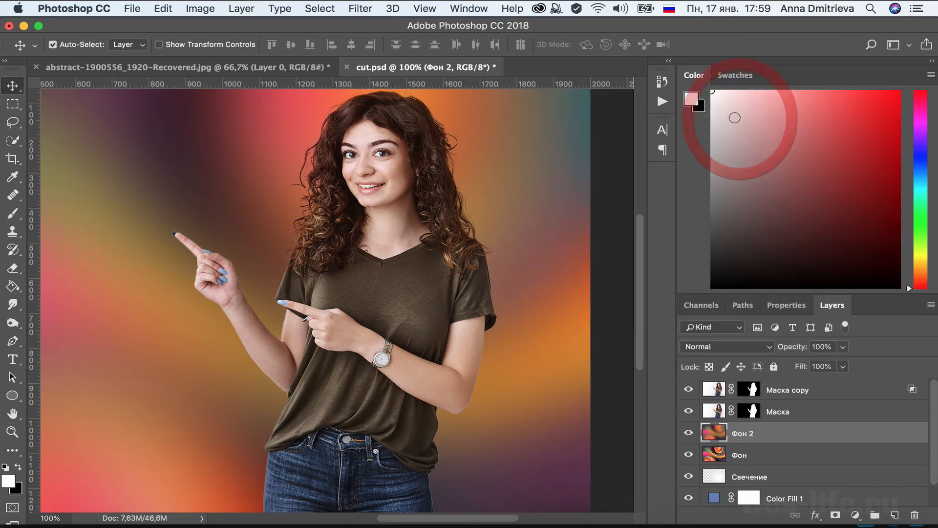
Step: Copy the layer mask from the Маска layer onto the Фон 2 layer and inspect the hair edges
left_click_drag(756, 412, 753, 439)
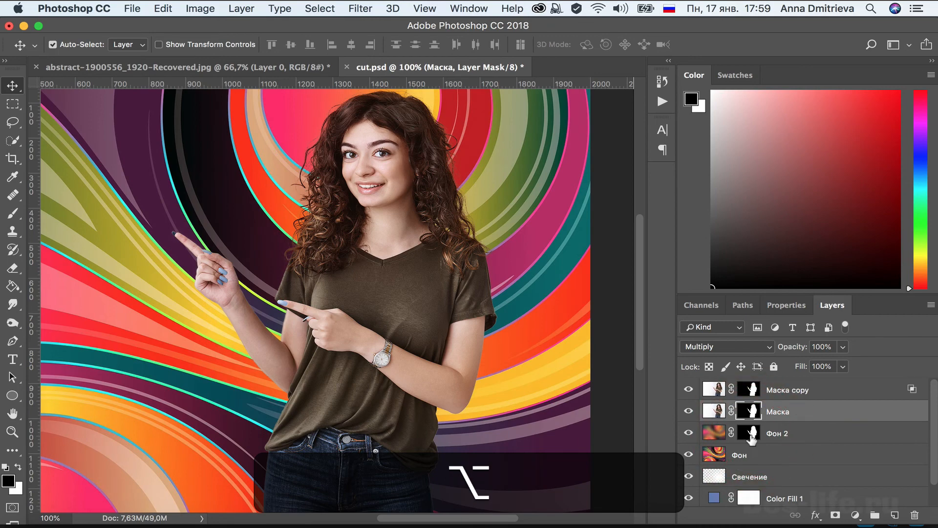
key("super+equal")
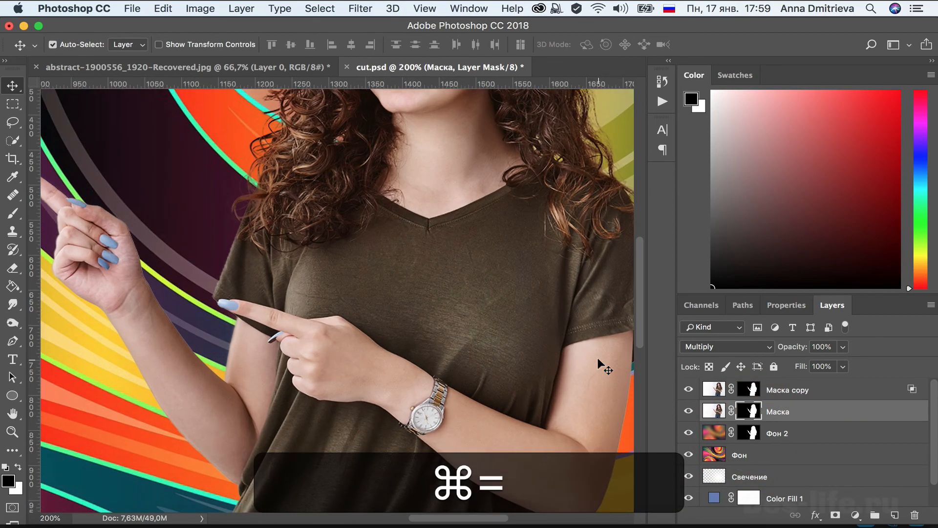
scroll(528, 361, "up", 10)
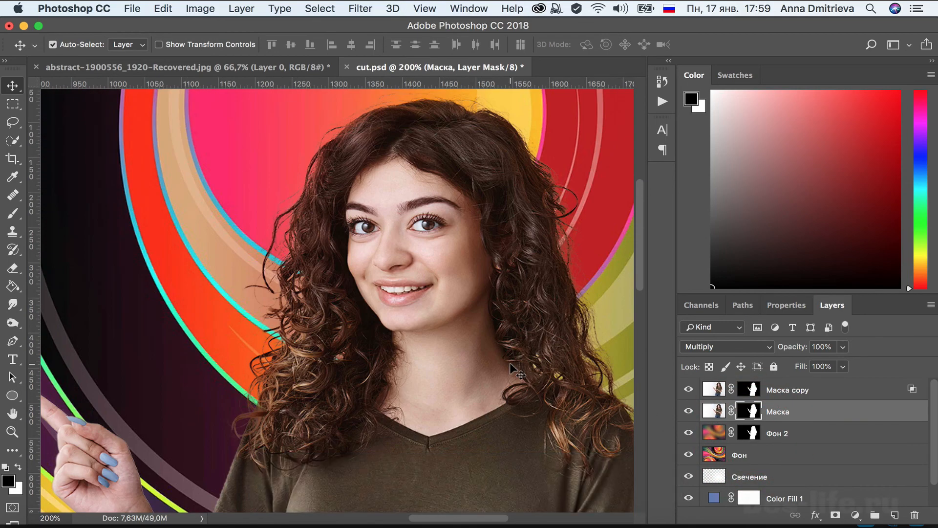
key("super+minus")
key("super+minus")
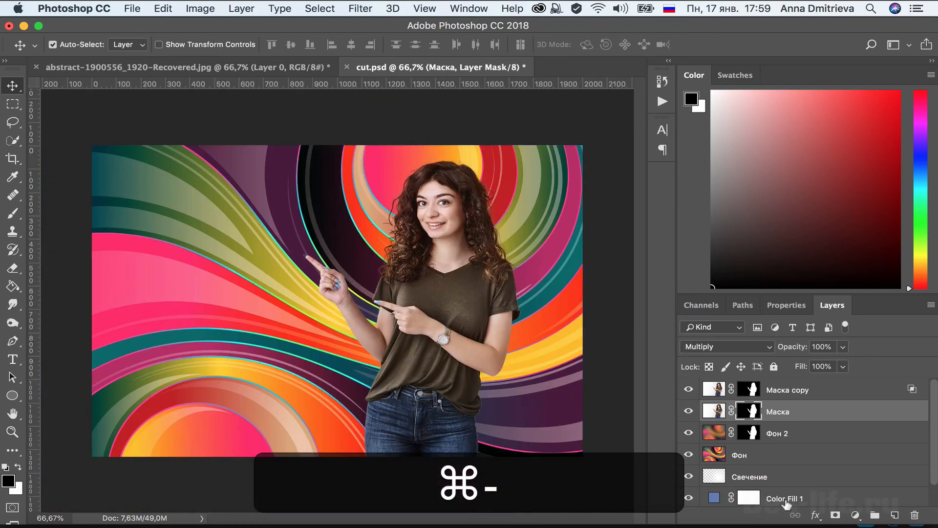
Step: Move the Свечение layer directly above the Фон layer, beneath Фон 2
left_click_drag(748, 477, 736, 455)
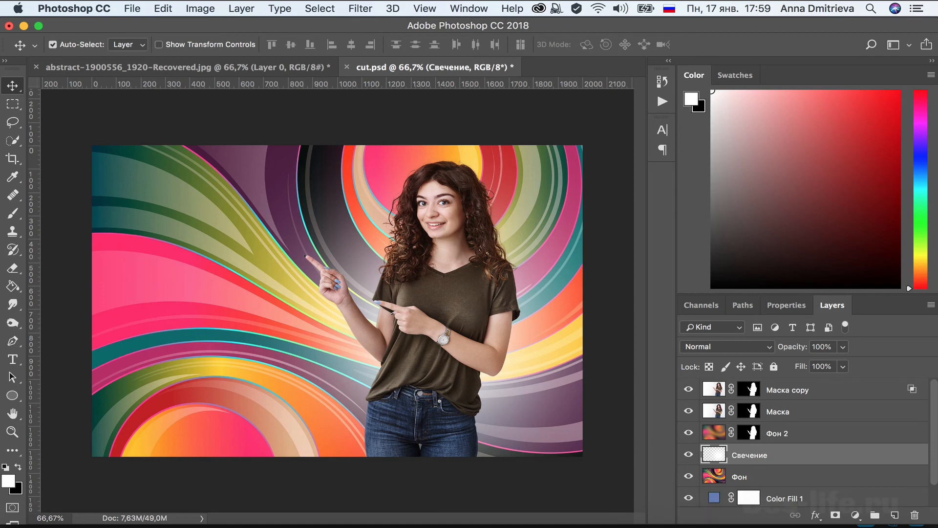
key("super+equal")
key("super+minus")
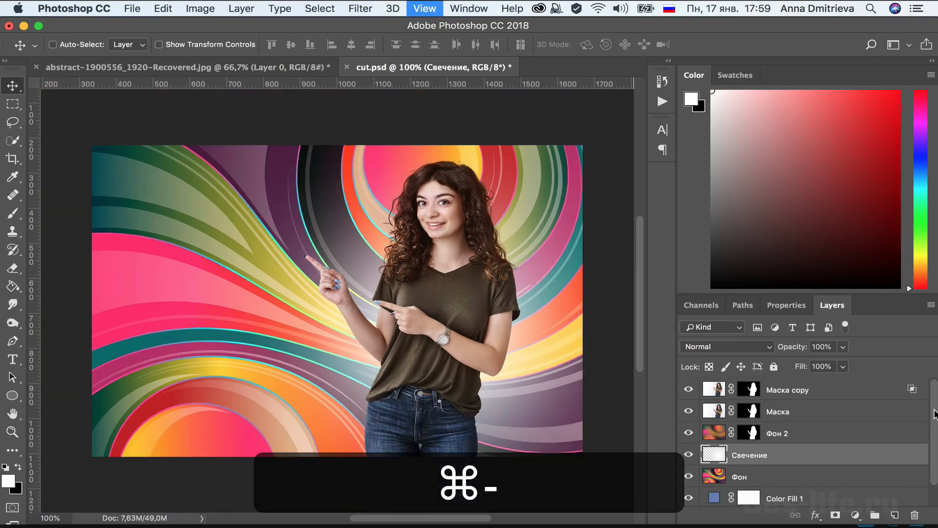